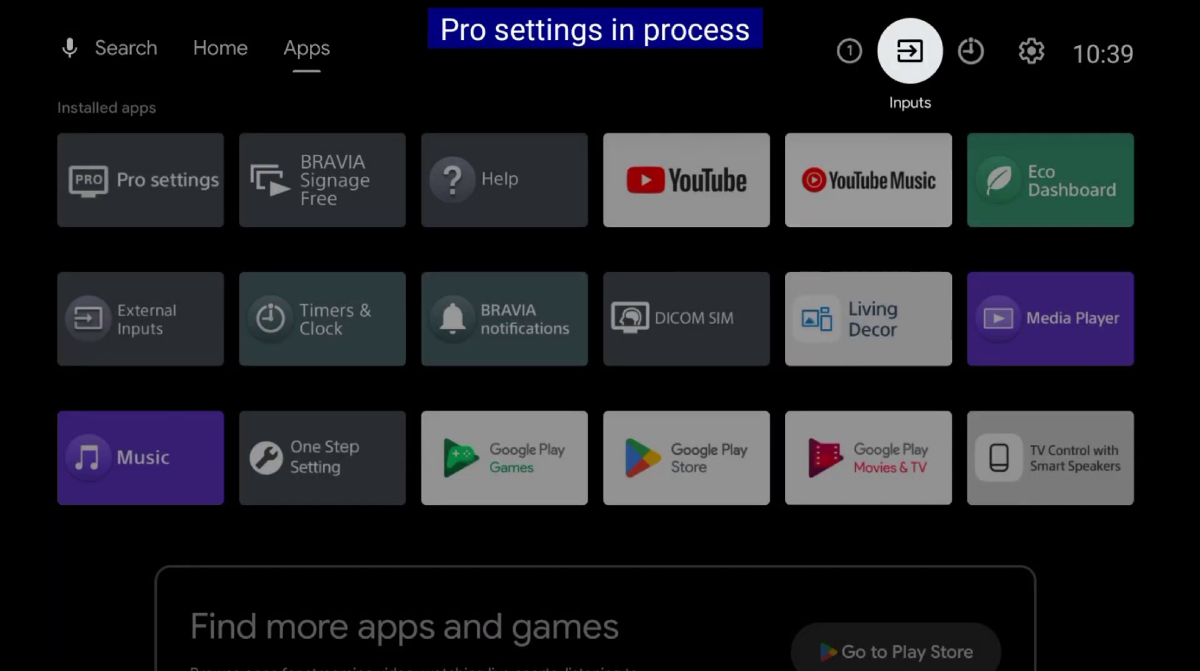
# Run a factory data reset from System > About > Reset, choosing Delete everything
pyautogui.press('Return')
pyautogui.press('Down')
pyautogui.press('Down')
pyautogui.press('Down')
pyautogui.press('Down')
pyautogui.press('Down')
pyautogui.press('Down')
pyautogui.press('Down')
pyautogui.press('Down')
pyautogui.press('Return')
pyautogui.press('Down')
pyautogui.press('Return')
pyautogui.press('Down')
pyautogui.press('Down')
pyautogui.press('Return')
pyautogui.press('Return')
pyautogui.press('Down')
pyautogui.press('Return')
pyautogui.press('Down')
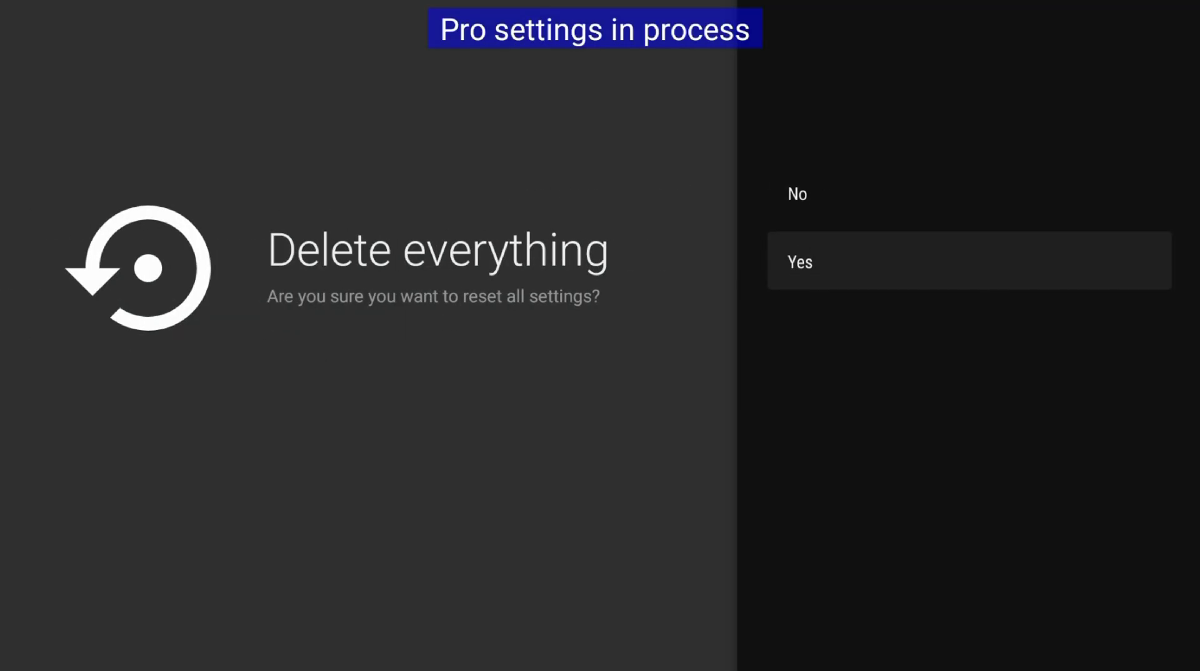
pyautogui.press('Return')
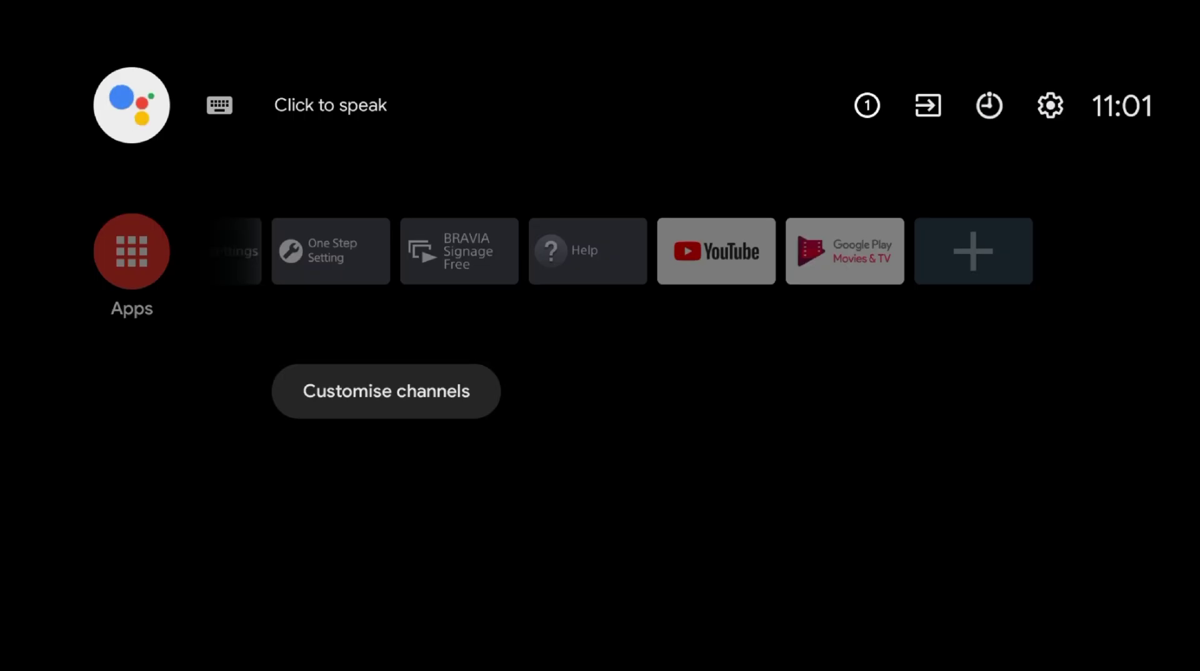
# Apply Vivid signage in One Step Setting and accept the higher power consumption warning
pyautogui.press('Left')
pyautogui.press('Left')
pyautogui.press('Left')
pyautogui.press('Left')
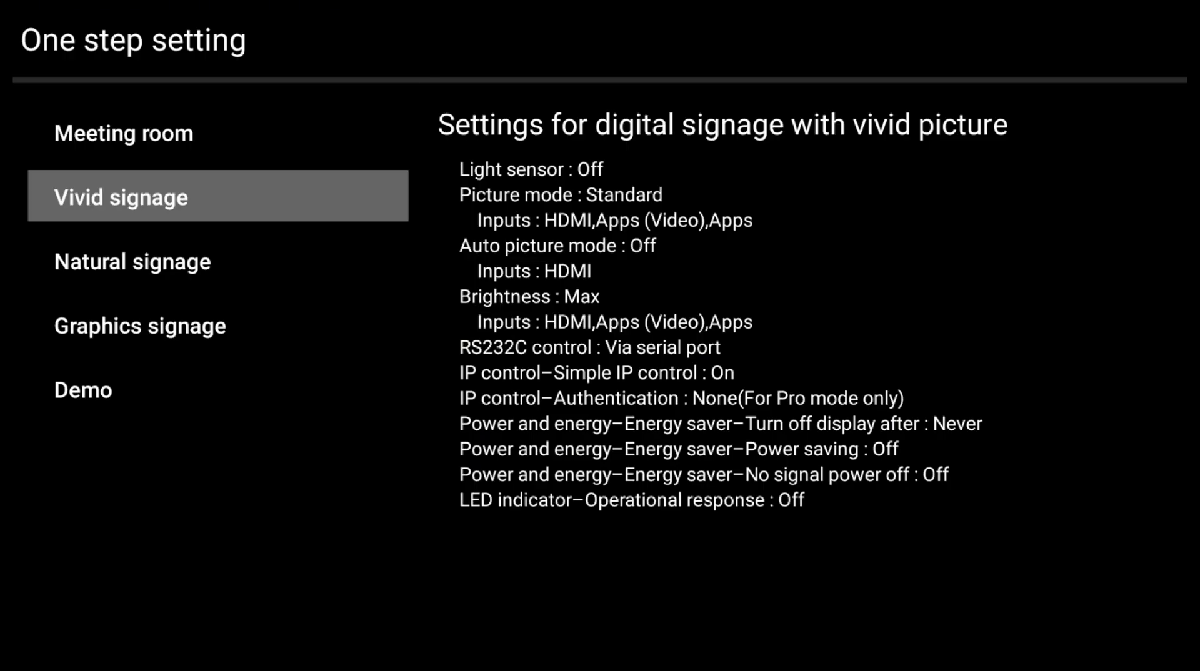
pyautogui.press('Right')
pyautogui.press('Return')
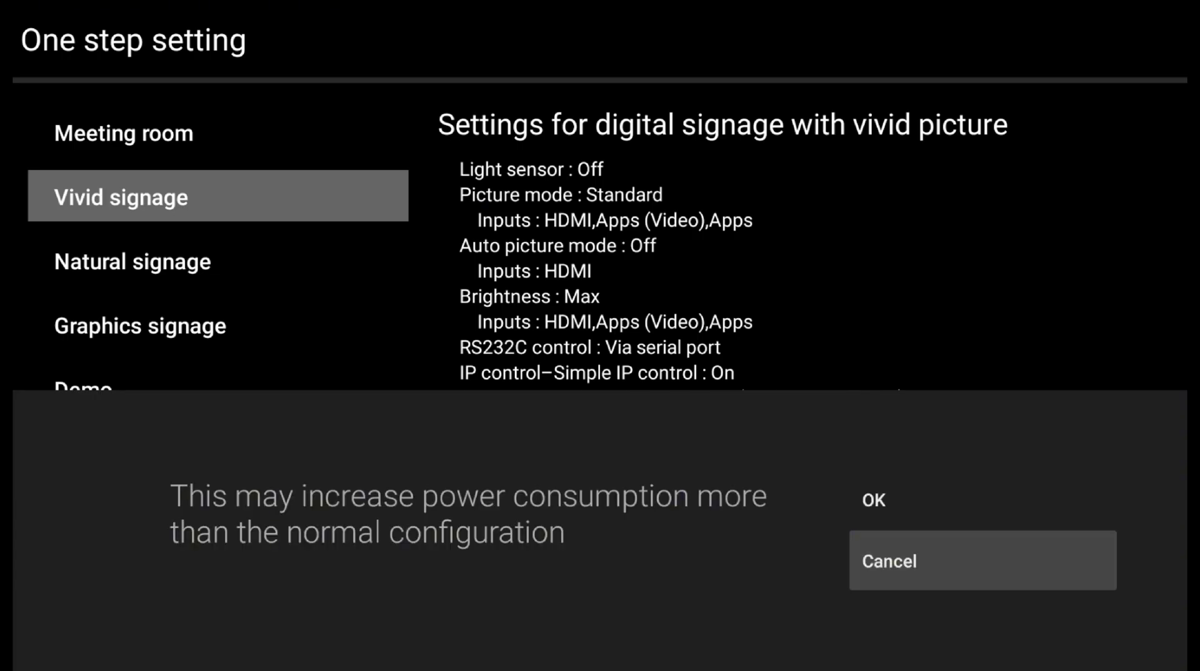
pyautogui.press('Up')
pyautogui.press('Return')
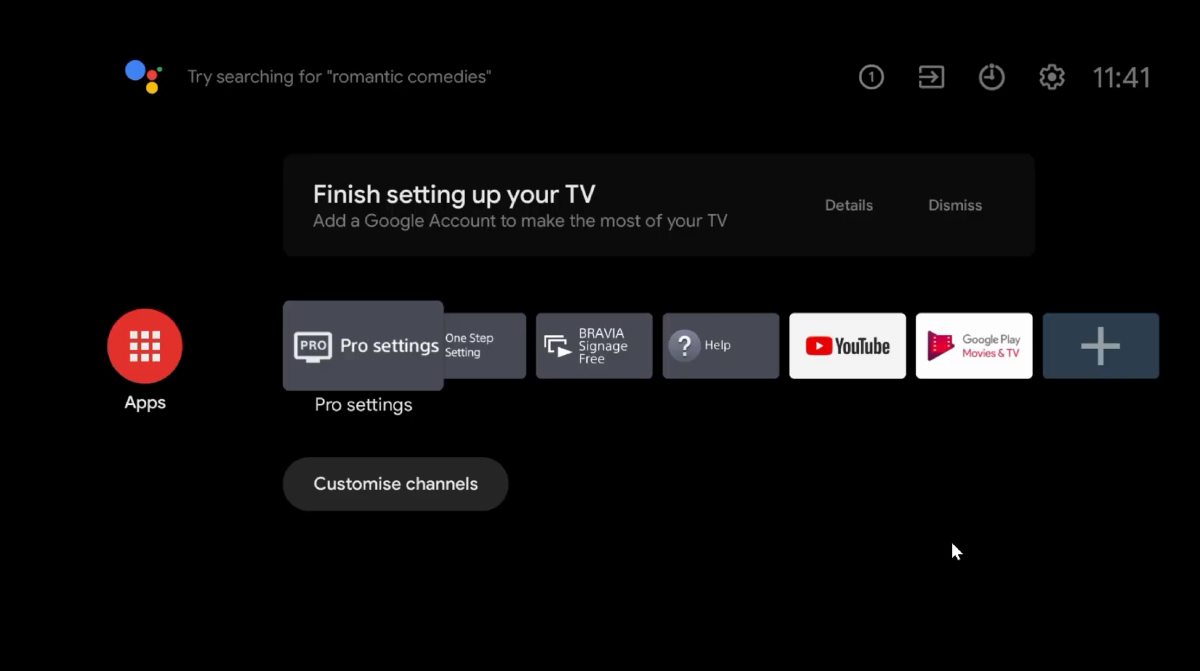
# Launch BRAVIA Signage Free and choose Internal Storage for setup
pyautogui.press('Right')
pyautogui.press('Right')
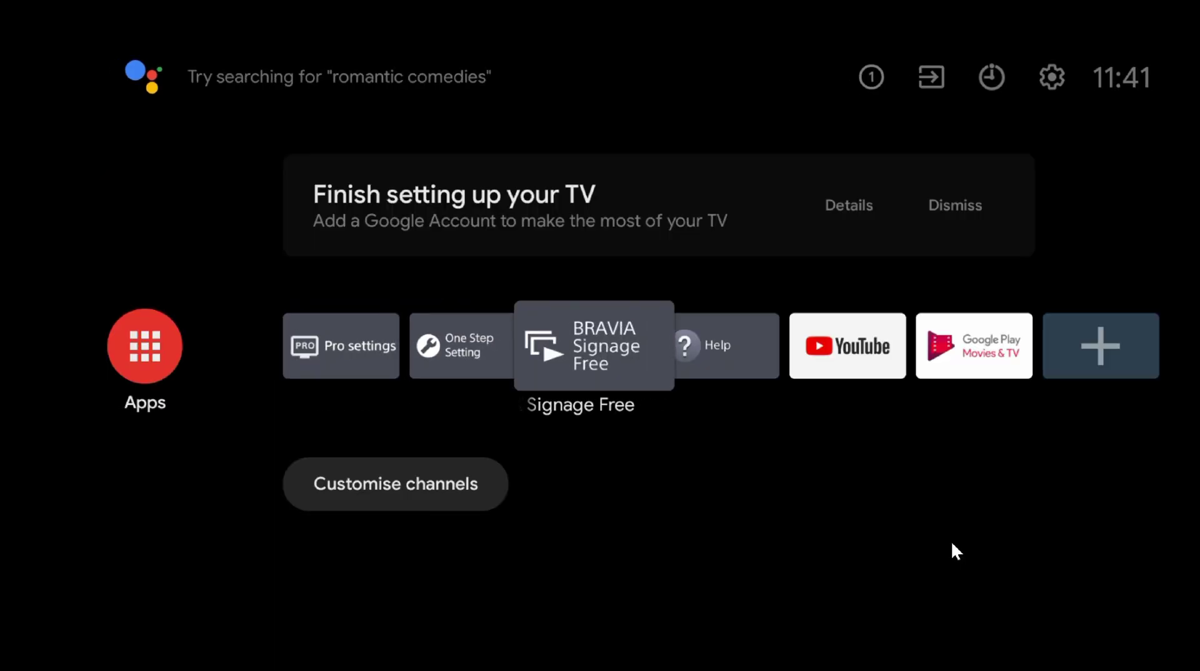
pyautogui.press('Return')
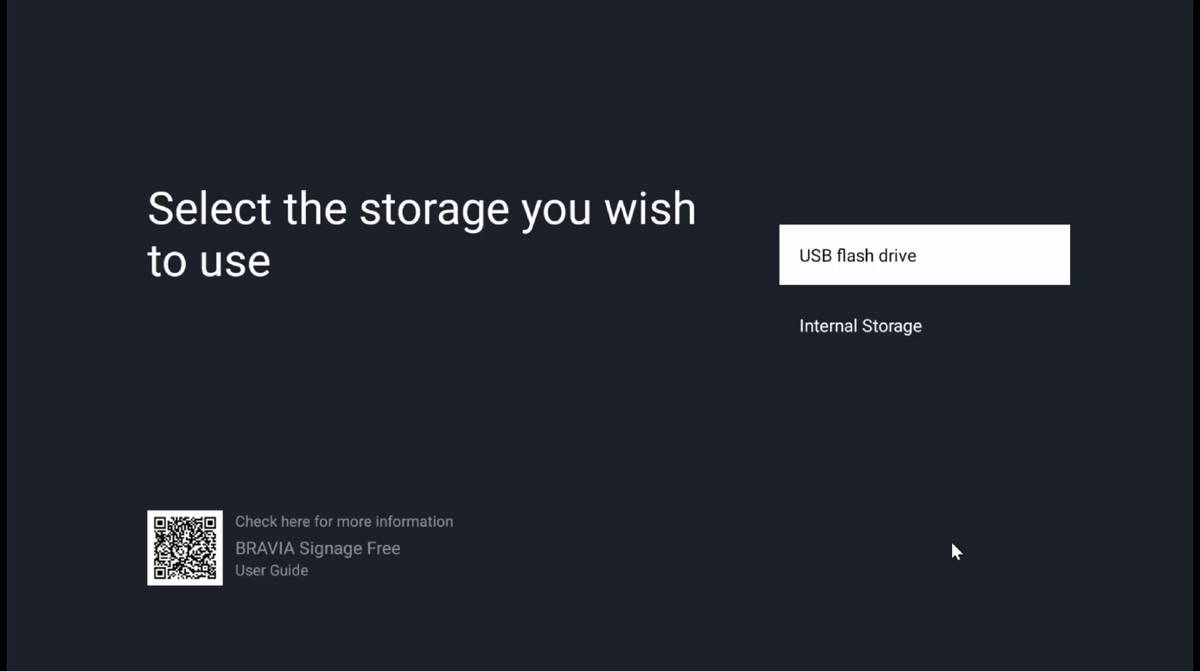
pyautogui.press('Down')
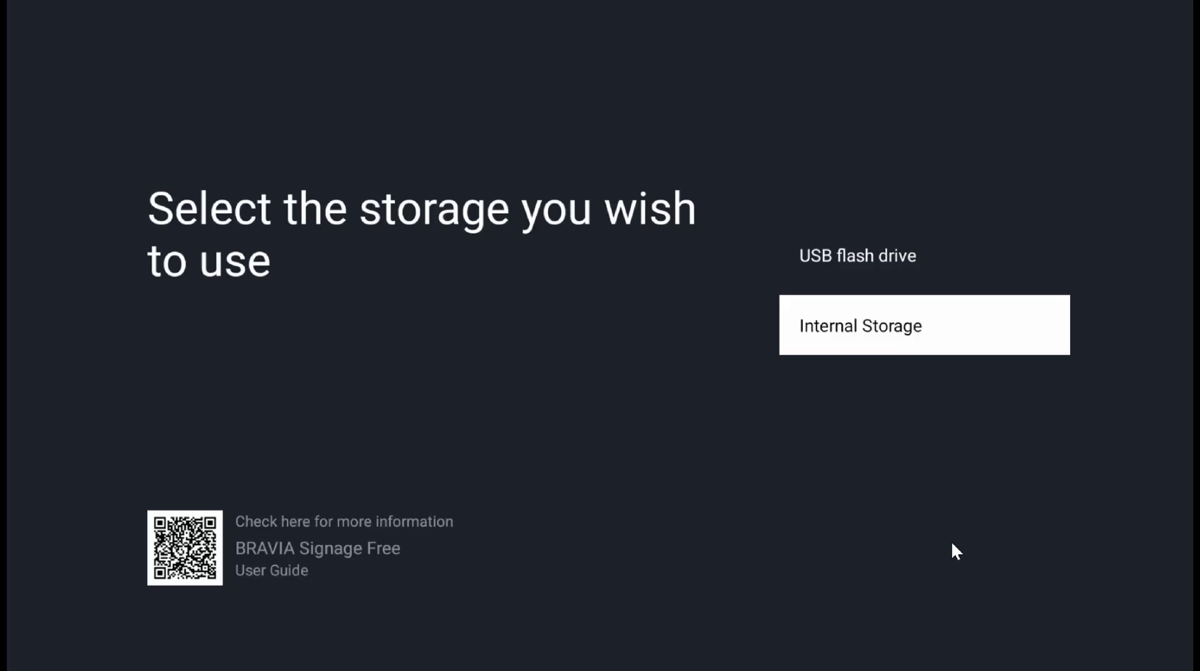
pyautogui.press('Return')
pyautogui.press('Return')
pyautogui.press('Return')
pyautogui.press('Return')
# Allow the permission prompts, including WebAppRuntime media file access, and continue to the USB step
pyautogui.press('Return')
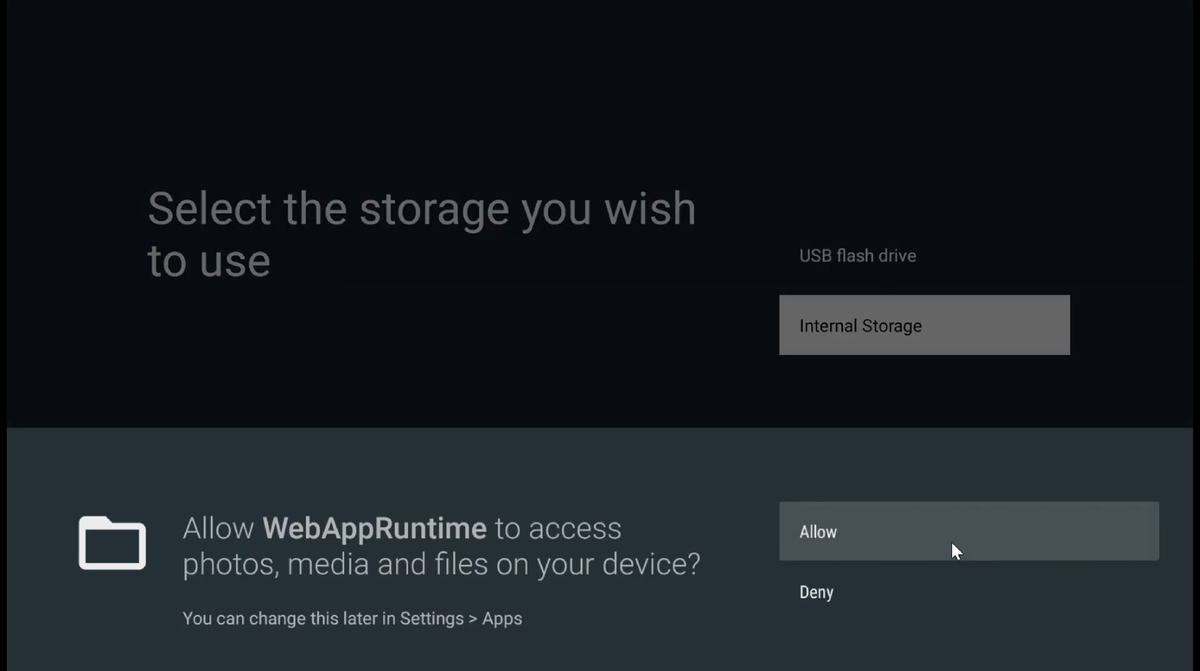
pyautogui.press('Return')
pyautogui.press('Up')
pyautogui.press('Return')
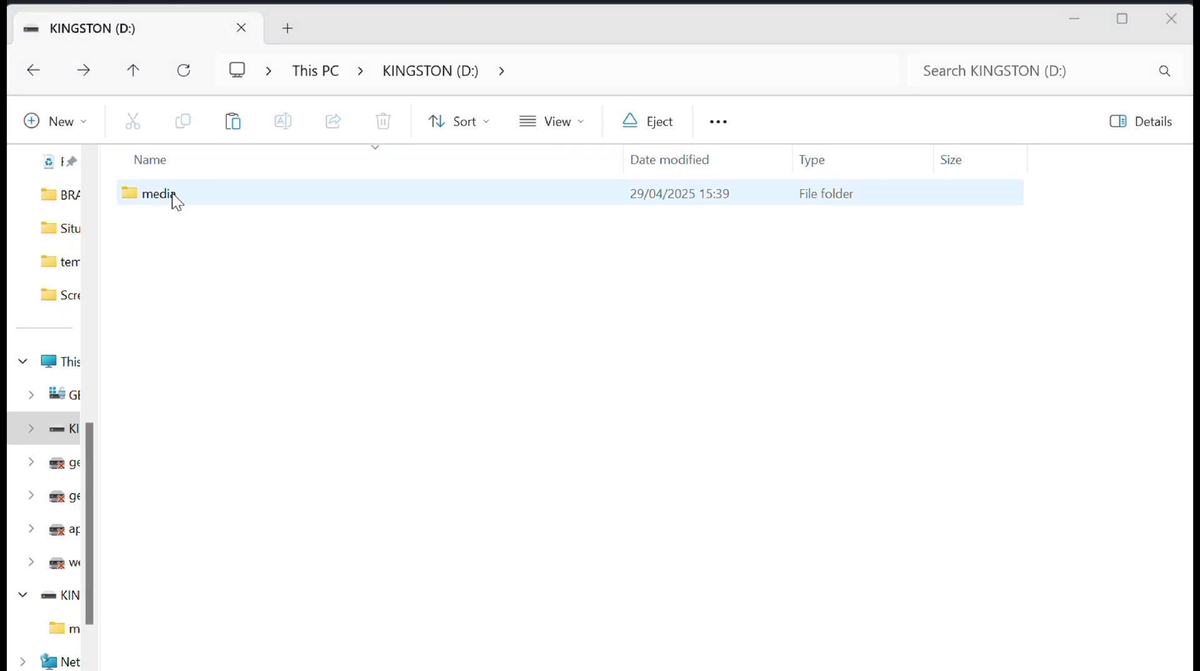
# Open the media folder on the KINGSTON (D:) drive in File Explorer
pyautogui.click(165, 198)
pyautogui.doubleClick(165, 199)
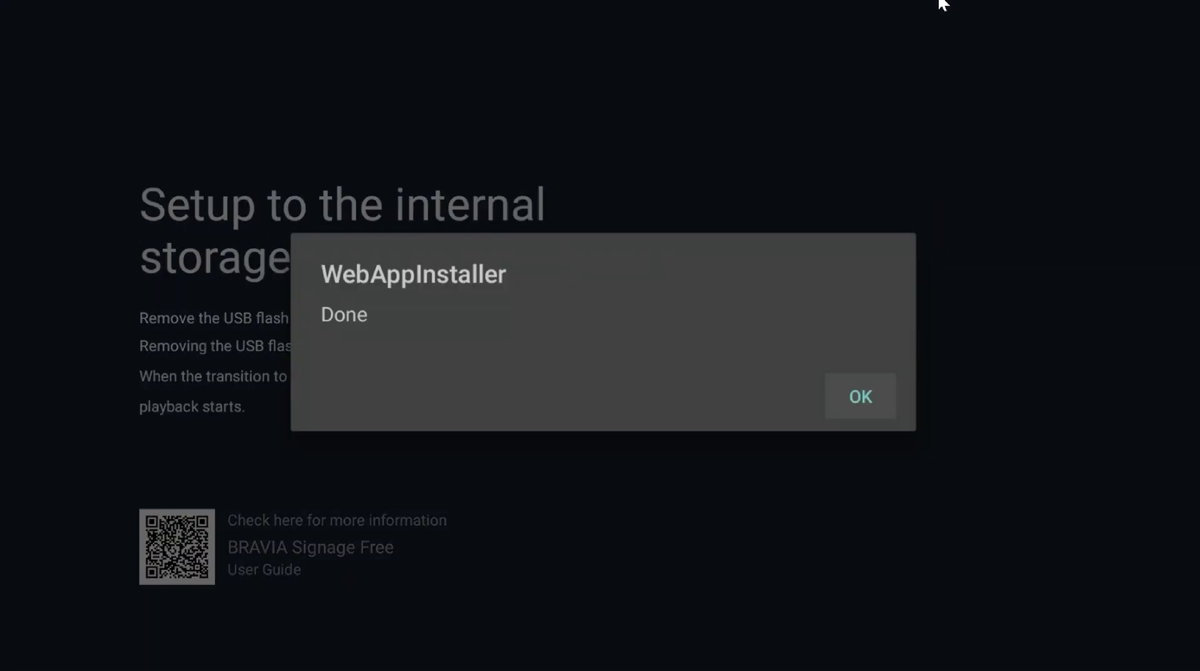
# Dismiss the WebAppInstaller installation Done message
pyautogui.press('Return')
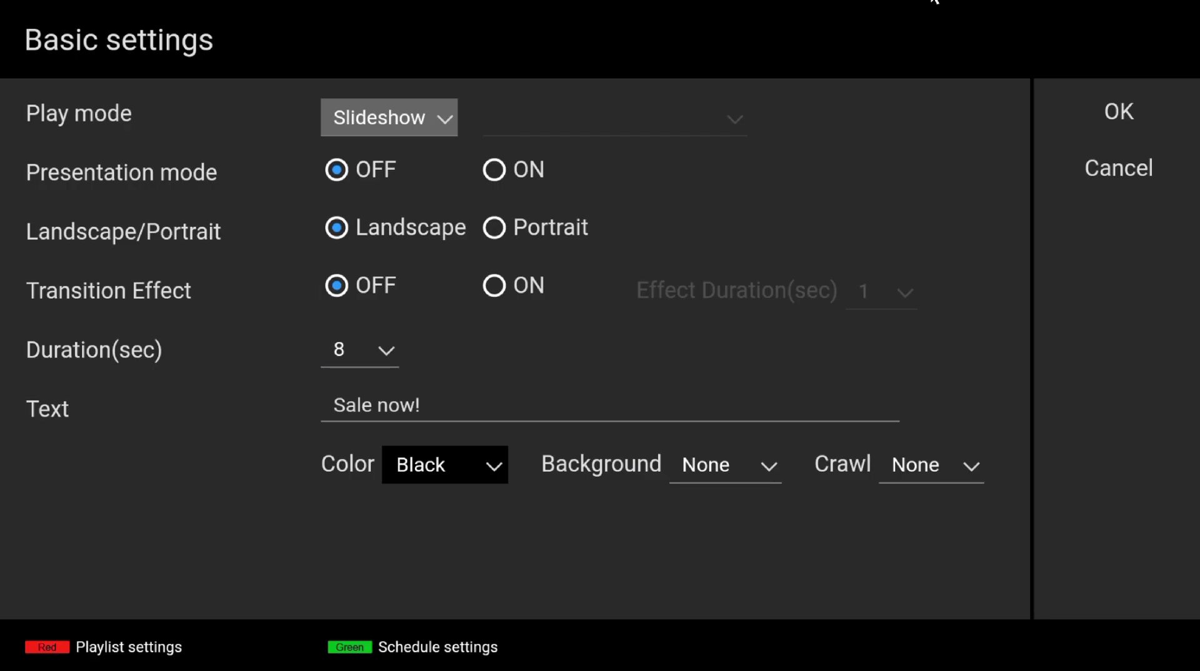
# Turn Presentation mode on in Basic settings
pyautogui.press('Down')
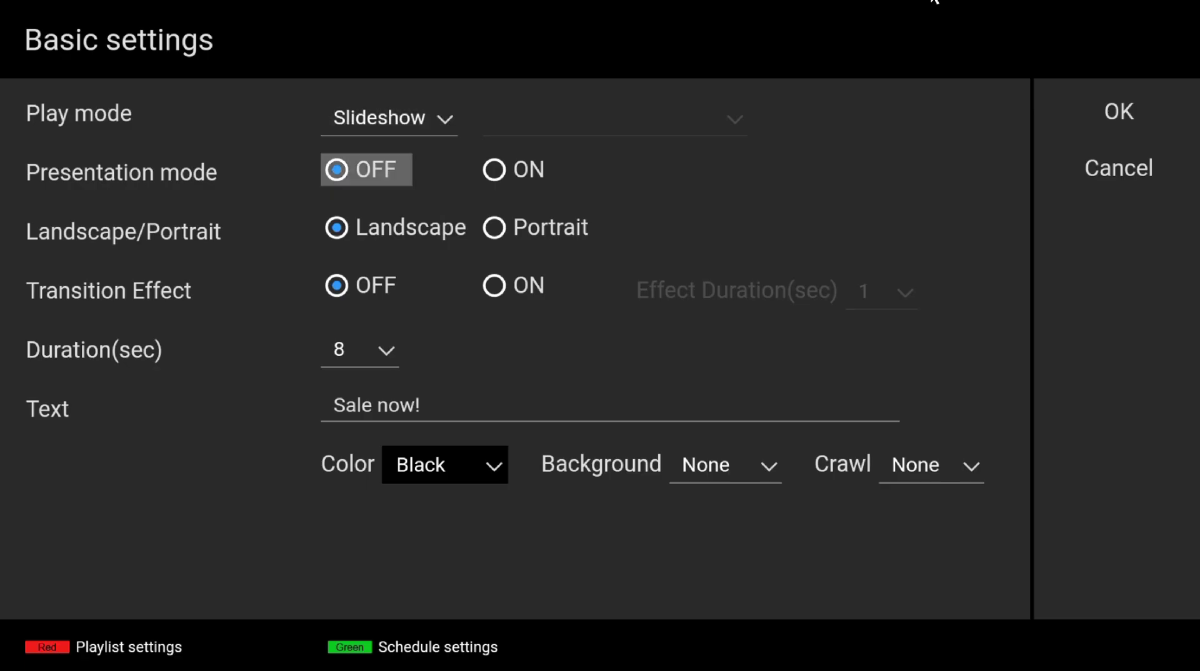
pyautogui.press('Down')
pyautogui.press('Down')
pyautogui.press('Down')
pyautogui.press('Down')
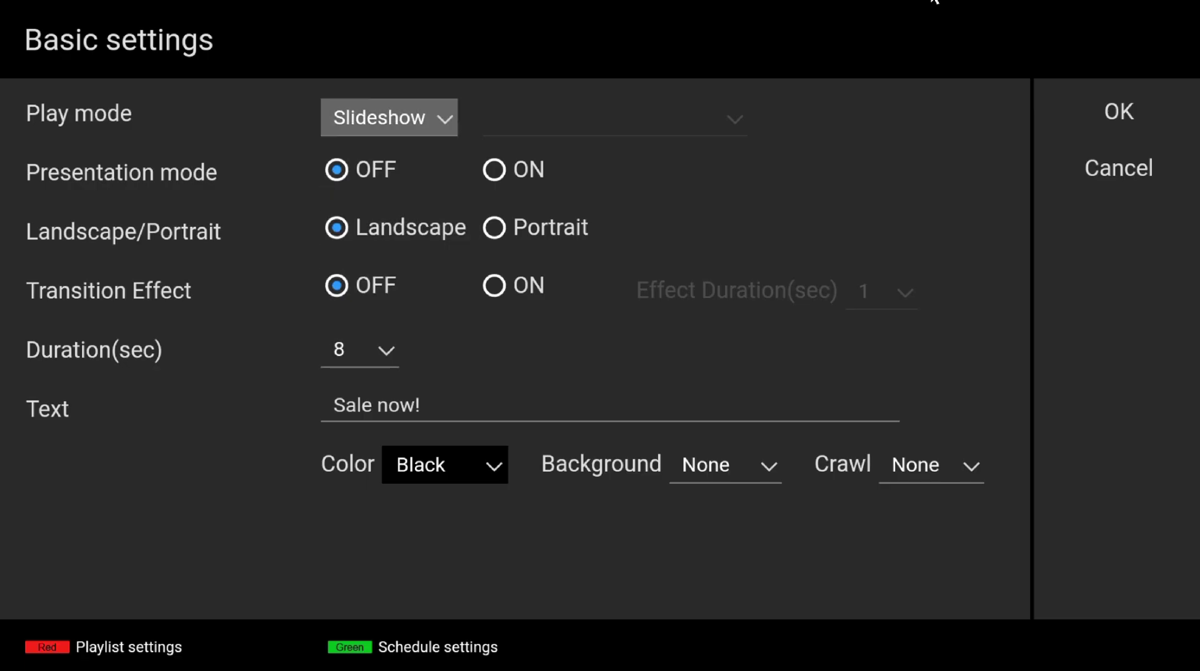
pyautogui.press('Down')
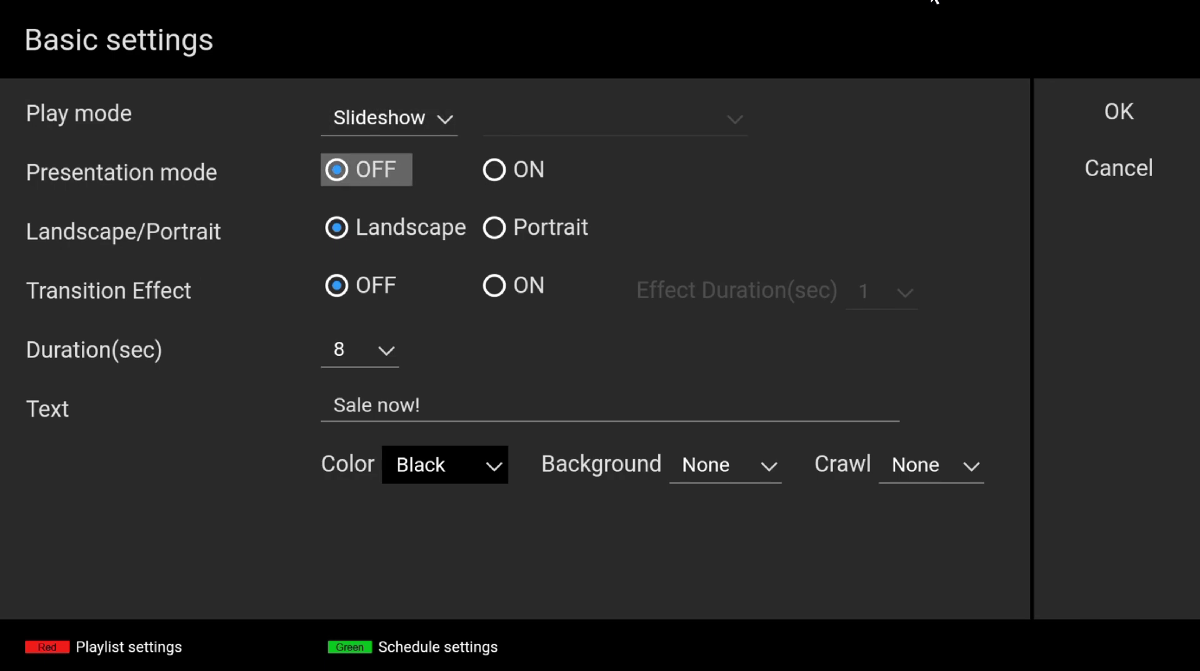
pyautogui.press('Right')
pyautogui.press('Return')
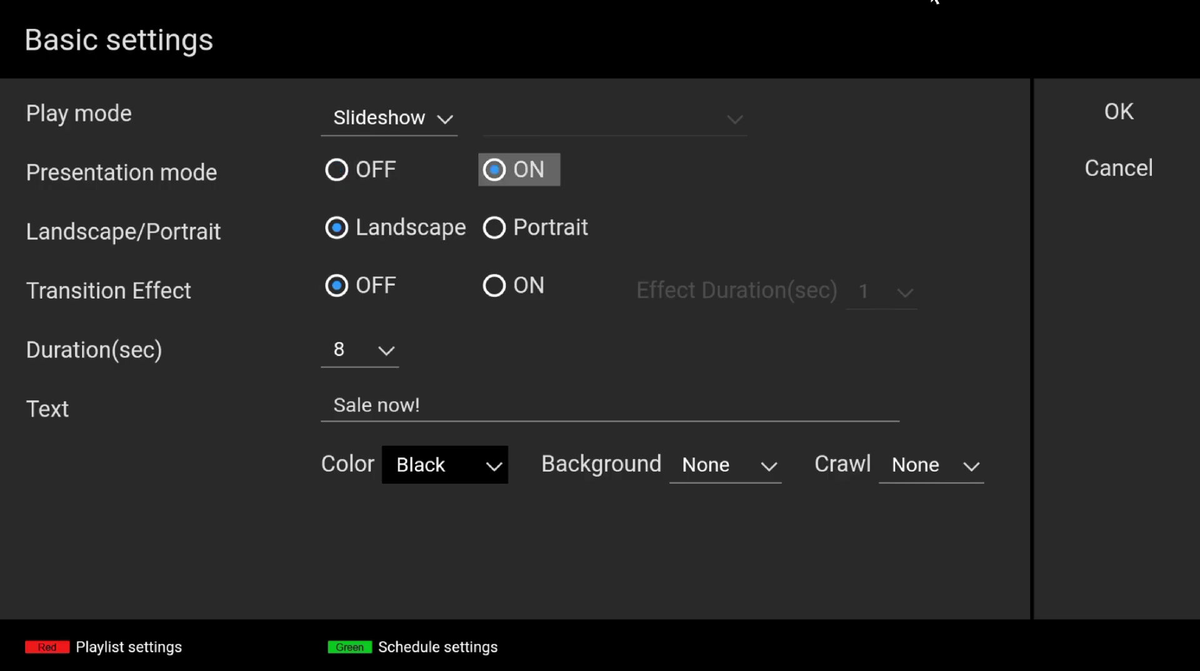
pyautogui.press('Left')
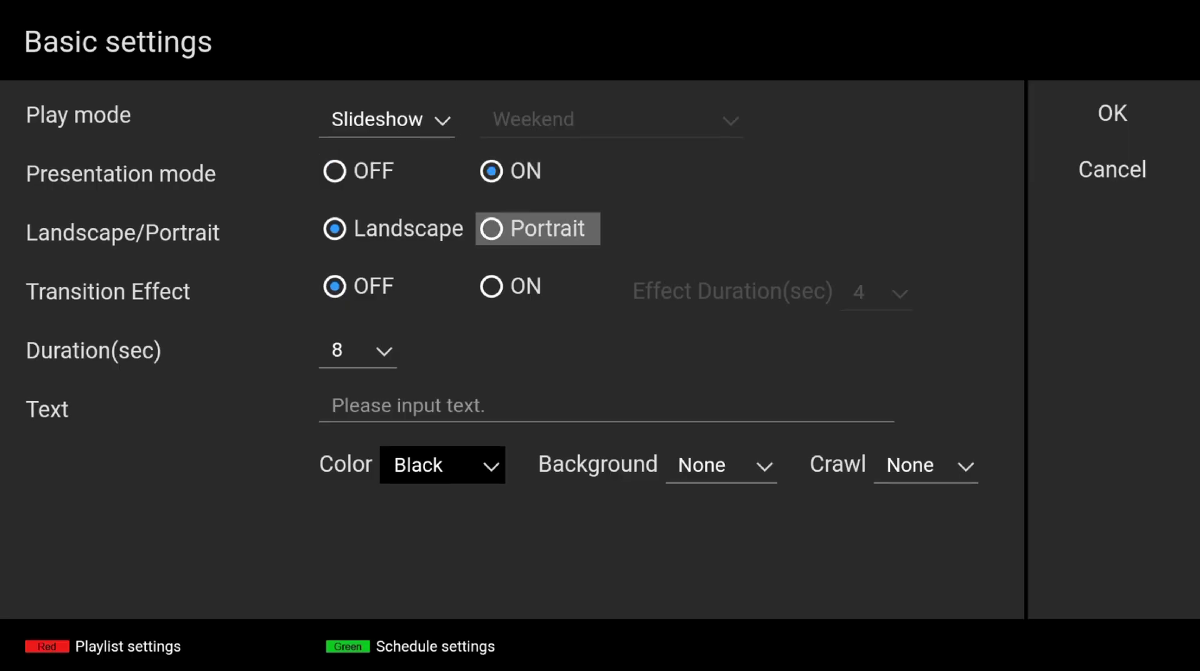
# Turn the Transition Effect on with an Effect Duration of 1 second
pyautogui.press('Down')
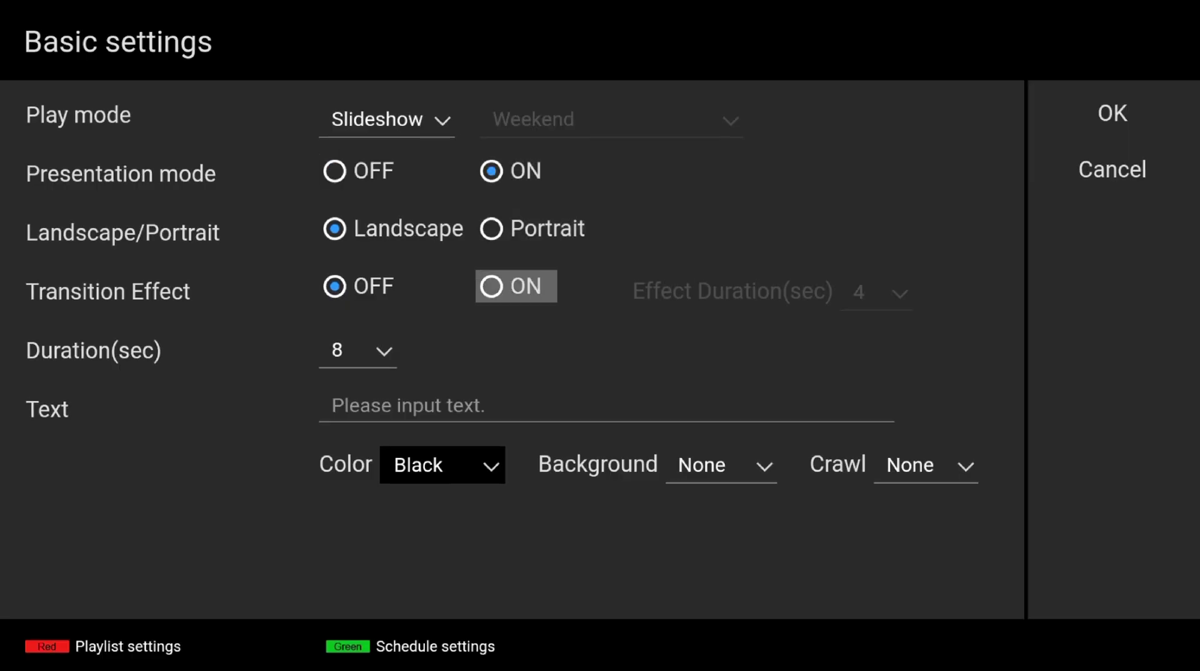
pyautogui.press('Return')
pyautogui.press('Right')
pyautogui.press('Right')
pyautogui.press('Left')
pyautogui.press('Down')
pyautogui.press('Down')
pyautogui.press('Down')
pyautogui.press('Right')
pyautogui.press('Return')
pyautogui.press('Up')
pyautogui.press('Up')
pyautogui.press('Up')
pyautogui.press('Return')
pyautogui.press('Left')
pyautogui.press('Left')
pyautogui.press('Down')
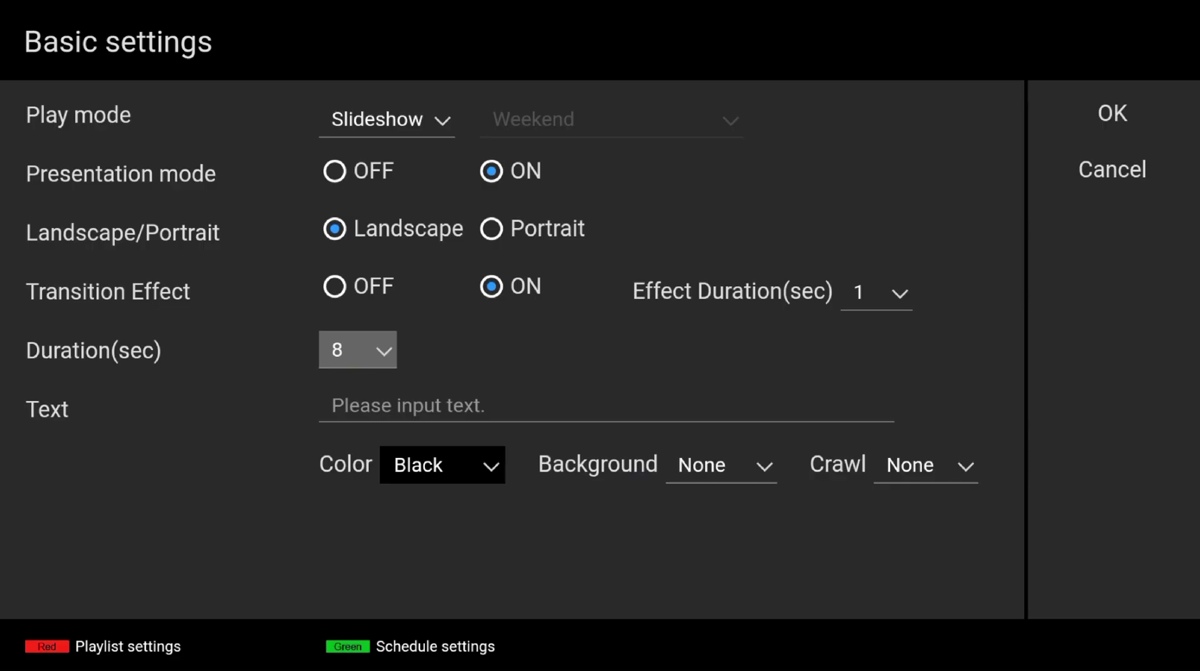
# Set the caption Color to Magenta and Crawl to High
pyautogui.press('Down')
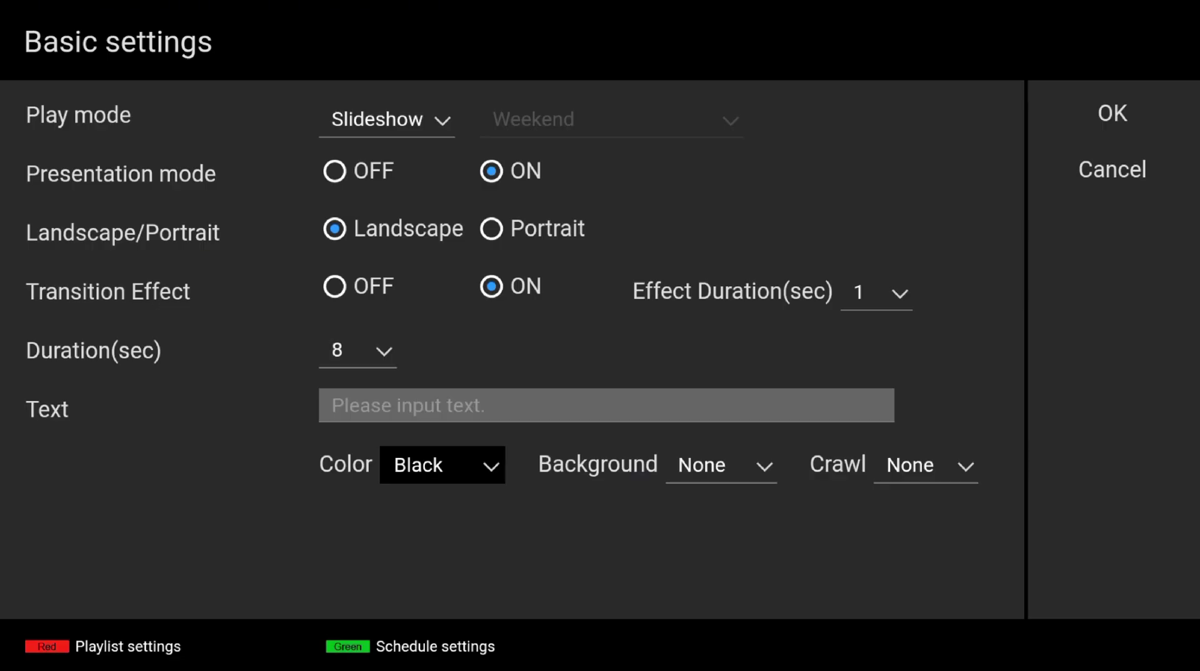
pyautogui.press('Down')
pyautogui.press('Return')
pyautogui.press('Down')
pyautogui.press('Down')
pyautogui.press('Down')
pyautogui.press('Down')
pyautogui.press('Down')
pyautogui.press('Down')
pyautogui.press('Down')
pyautogui.press('Return')
pyautogui.press('Right')
pyautogui.press('Right')
pyautogui.press('Return')
pyautogui.press('Down')
pyautogui.press('Down')
pyautogui.press('Down')
pyautogui.press('Return')
# Enter the caption text 'Testing sales message'
pyautogui.press('Up')
pyautogui.press('Return')
pyautogui.write('Testing sales message')
pyautogui.press('Return')
pyautogui.press('Return')
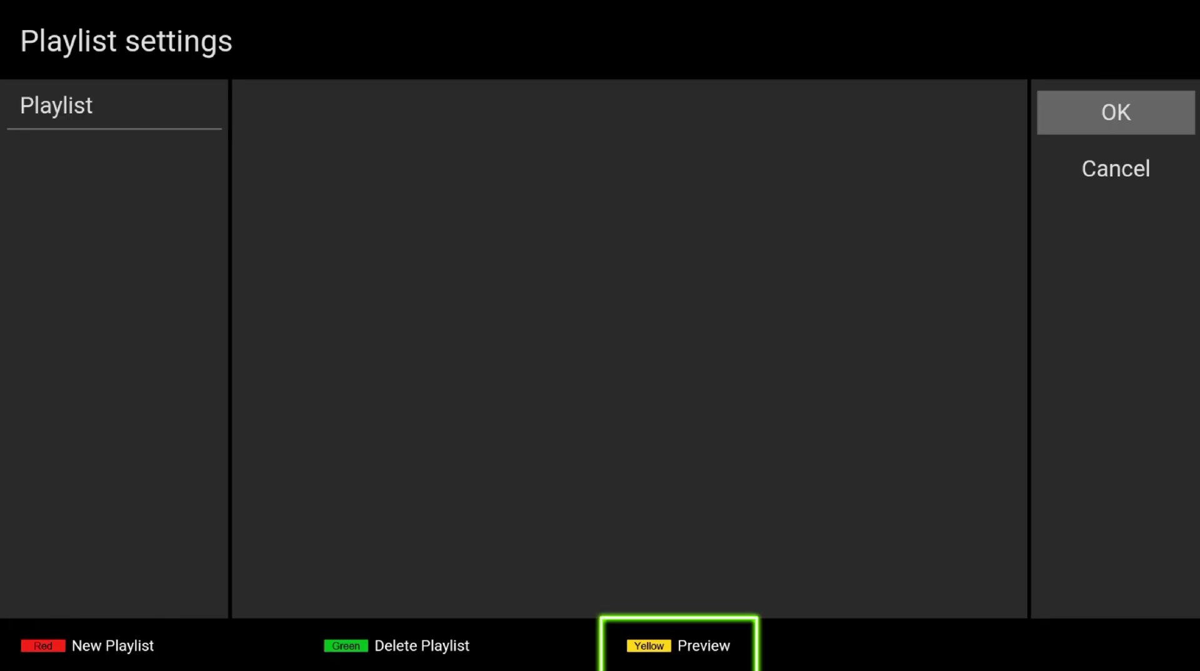
# Add a new playlist and name it Menu
pyautogui.press('F1')
pyautogui.press('Down')
pyautogui.press('Down')
pyautogui.press('Down')
pyautogui.press('Right')
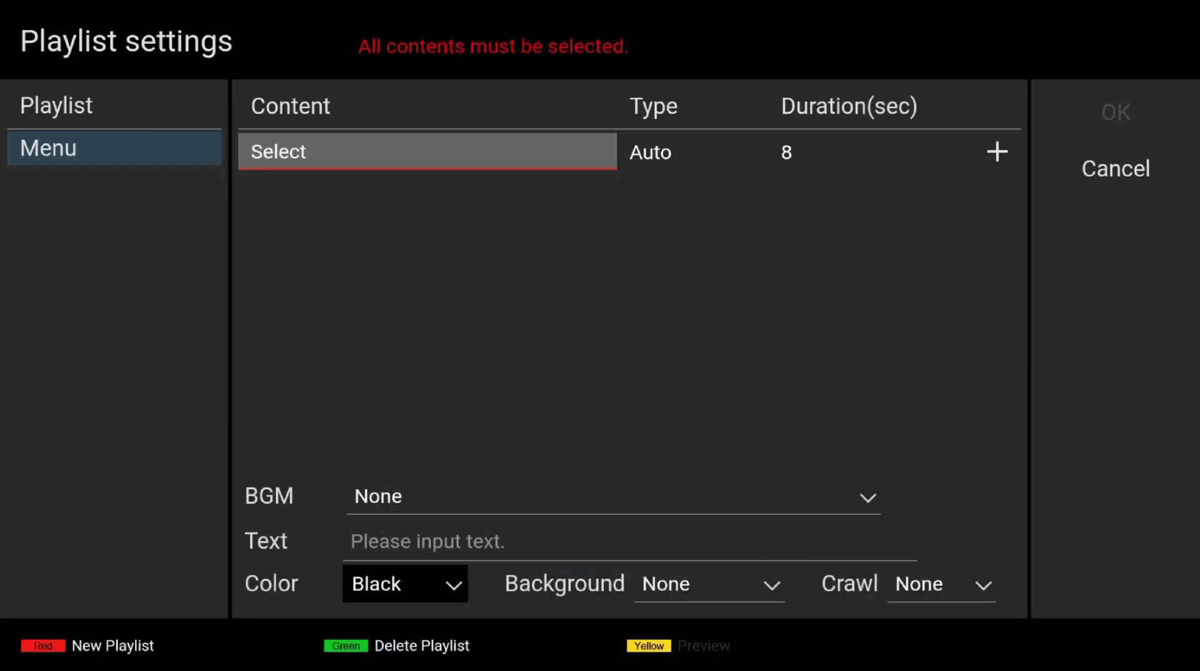
# Select content for the Menu playlist, adding Breakfast Menu.mp4
pyautogui.press('Return')
pyautogui.press('Down')
pyautogui.press('Down')
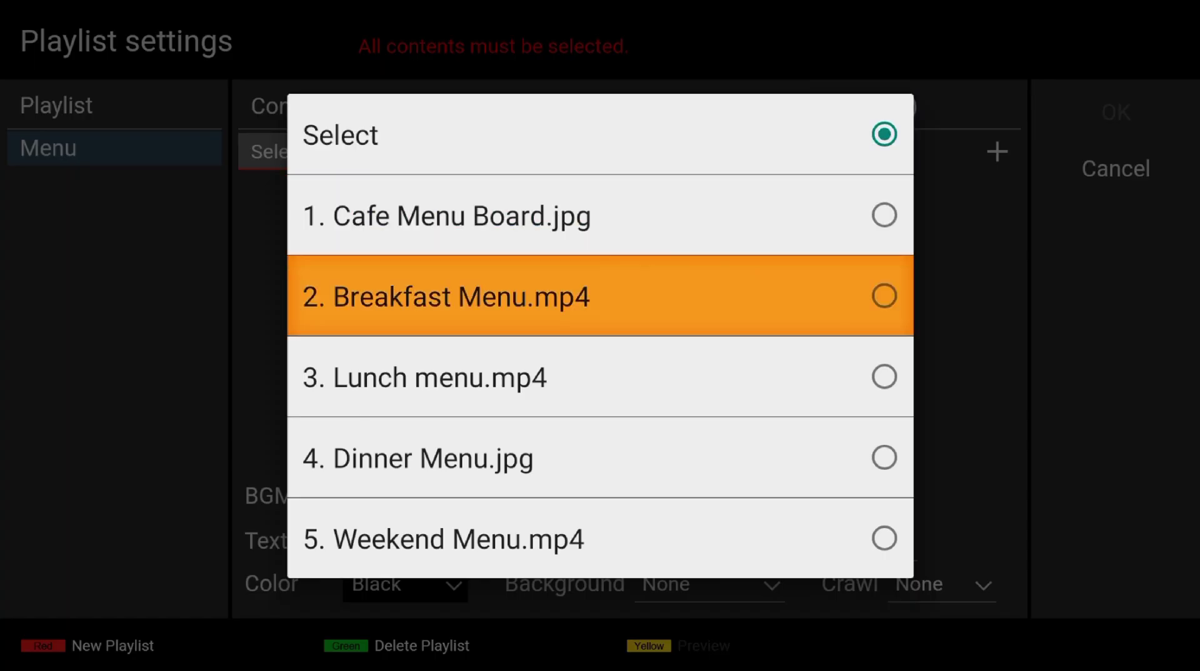
pyautogui.press('Return')
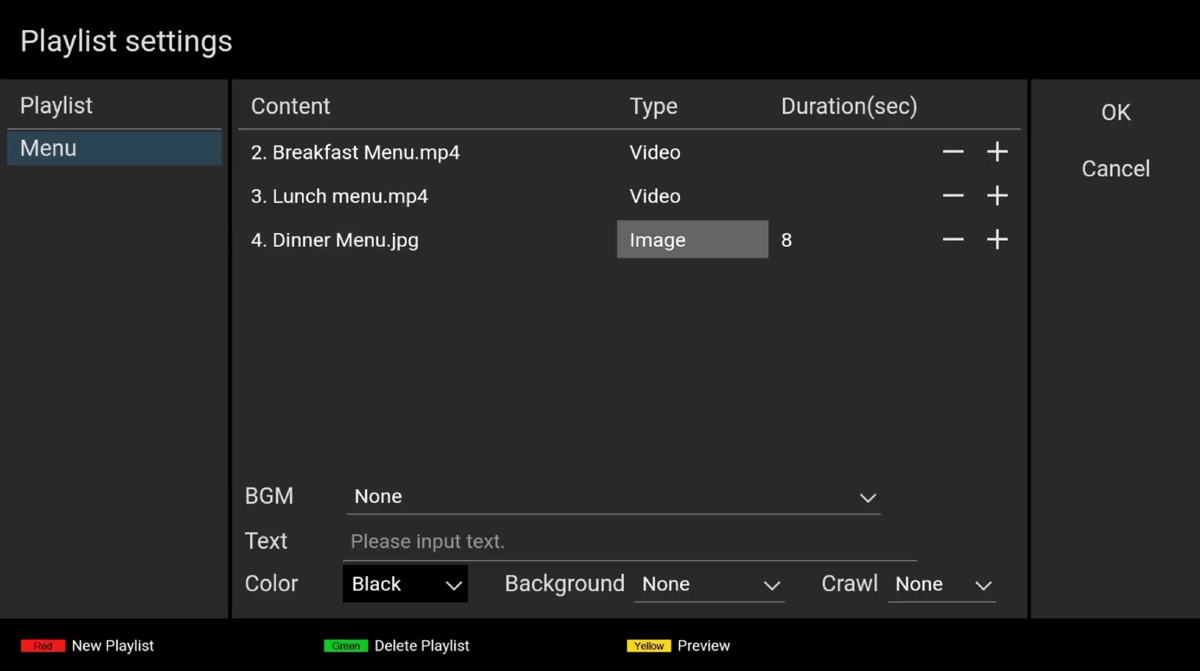
pyautogui.press('Right')
pyautogui.press('Right')
pyautogui.press('Right')
pyautogui.press('Right')
# Save the playlists and set the Play mode to Playlist
pyautogui.press('Return')
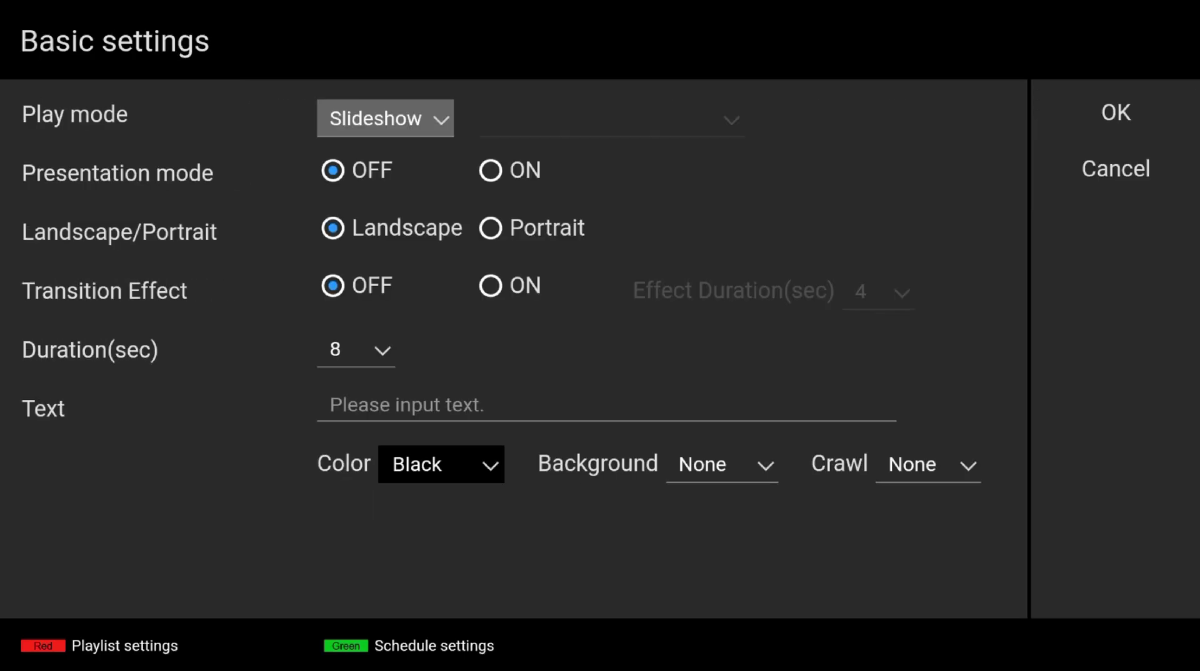
pyautogui.press('Return')
pyautogui.press('Down')
pyautogui.press('Return')
# Choose Menu as the playlist to play
pyautogui.press('Right')
pyautogui.press('Return')
pyautogui.press('Down')
pyautogui.press('Return')
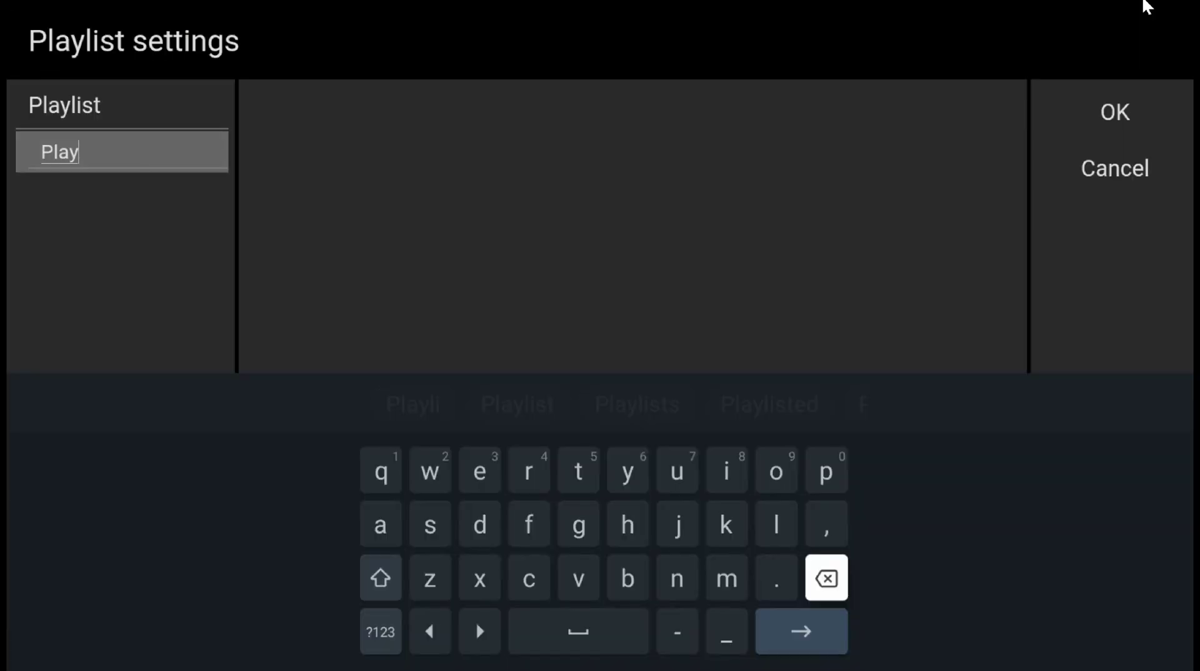
# Replace the partial playlist name 'Play' with Daytime
pyautogui.press('BackSpace')
pyautogui.press('BackSpace')
pyautogui.press('BackSpace')
pyautogui.press('BackSpace')
pyautogui.press('Left')
pyautogui.press('Left')
pyautogui.press('Left')
pyautogui.press('Left')
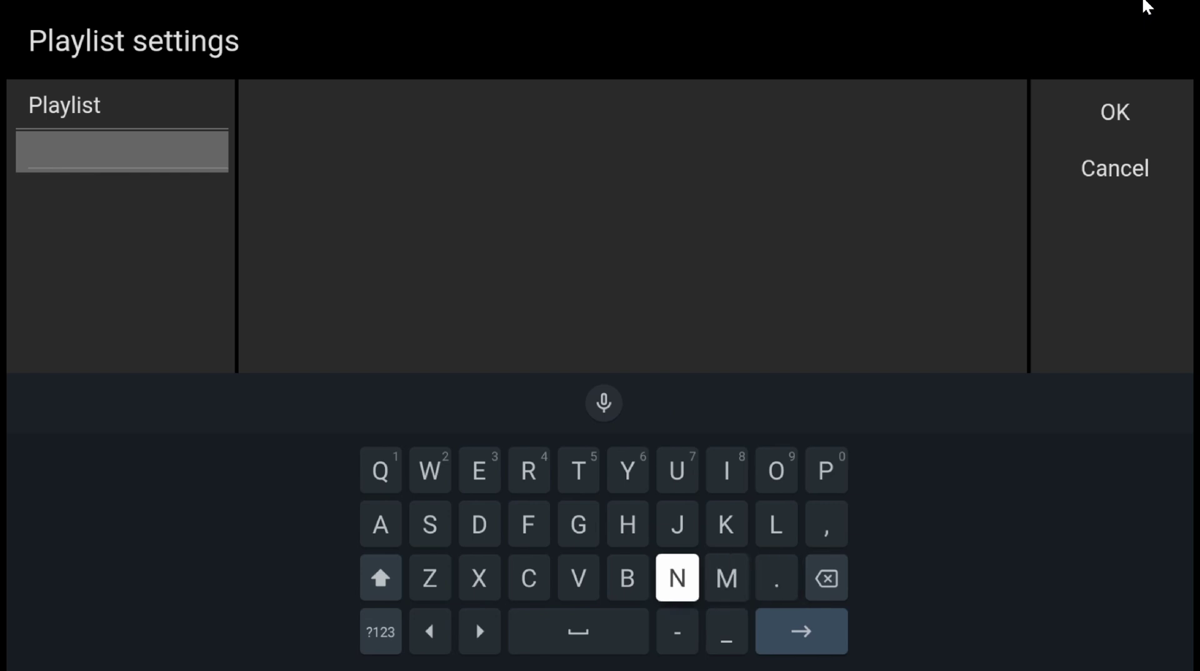
pyautogui.press('Left')
pyautogui.press('Left')
pyautogui.press('Left')
pyautogui.press('Up')
pyautogui.write('Daytime')
pyautogui.press('Right')
# Fill Daytime with Cafe Menu Board.jpg, Breakfast Menu.mp4 and Lunch menu.mp4
pyautogui.press('Return')
pyautogui.press('Return')
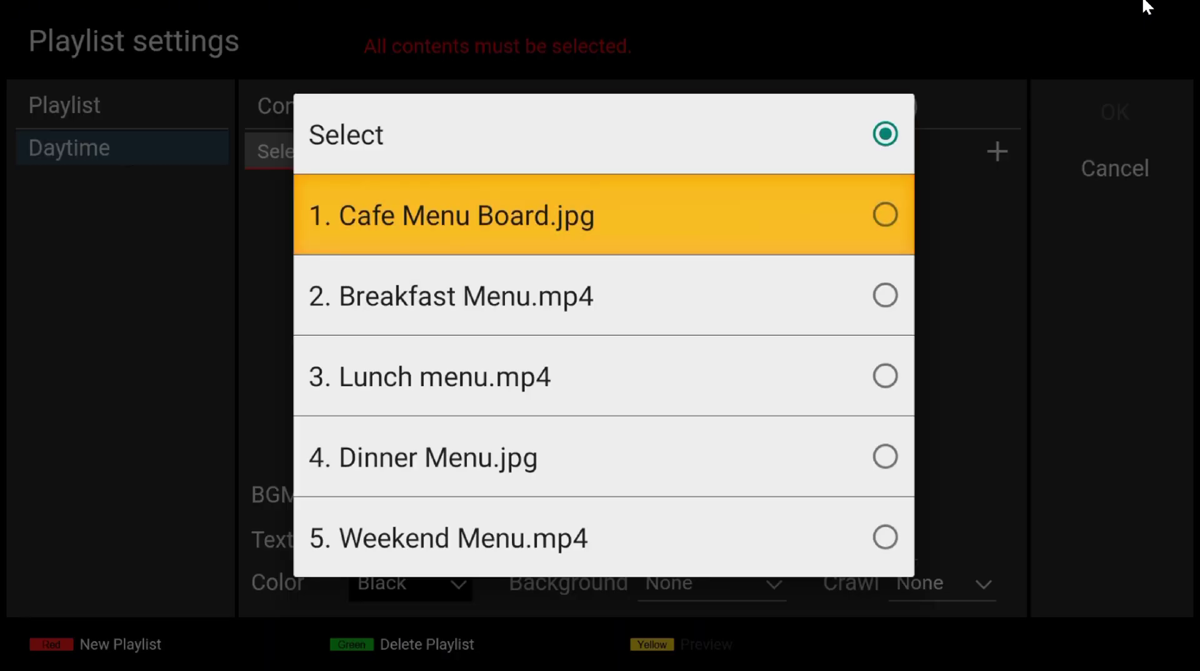
pyautogui.press('Return')
pyautogui.press('Right')
pyautogui.press('Right')
pyautogui.press('Right')
pyautogui.press('Return')
pyautogui.press('Down')
pyautogui.press('Down')
pyautogui.press('Return')
pyautogui.press('Right')
# Add an Evening playlist containing Dinner Menu.jpg
pyautogui.press('Right')
pyautogui.press('Return')
pyautogui.press('Return')
pyautogui.press('Down')
pyautogui.press('Down')
pyautogui.press('Up')
pyautogui.press('Return')
pyautogui.press('Right')
pyautogui.press('Right')
pyautogui.press('F1')
pyautogui.press('Down')
pyautogui.press('Down')
pyautogui.press('Down')
pyautogui.press('Right')
pyautogui.press('Right')
pyautogui.press('Right')
pyautogui.press('Right')
pyautogui.press('Right')
pyautogui.write('Evening')
pyautogui.press('Return')
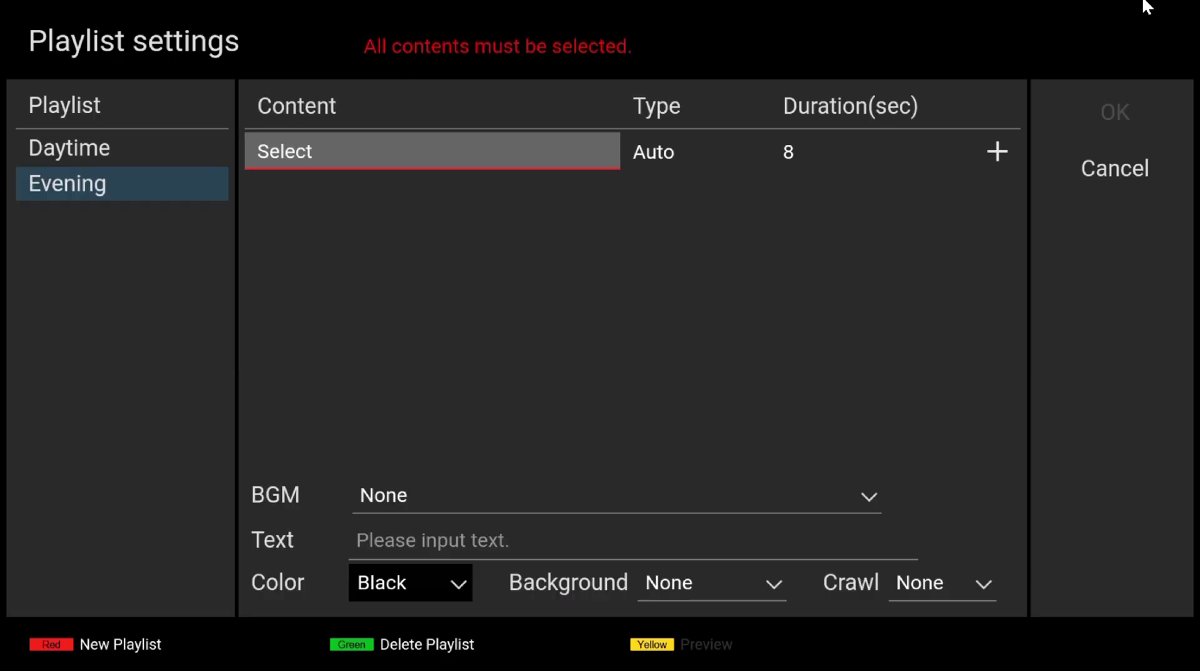
pyautogui.press('Return')
pyautogui.press('Down')
pyautogui.press('Down')
pyautogui.press('Down')
pyautogui.press('Down')
pyautogui.press('Return')
pyautogui.press('Right')
pyautogui.press('Right')
pyautogui.press('Right')
# Add a Weekend playlist with Weekend Menu.mp4 and save all playlists
pyautogui.press('F1')
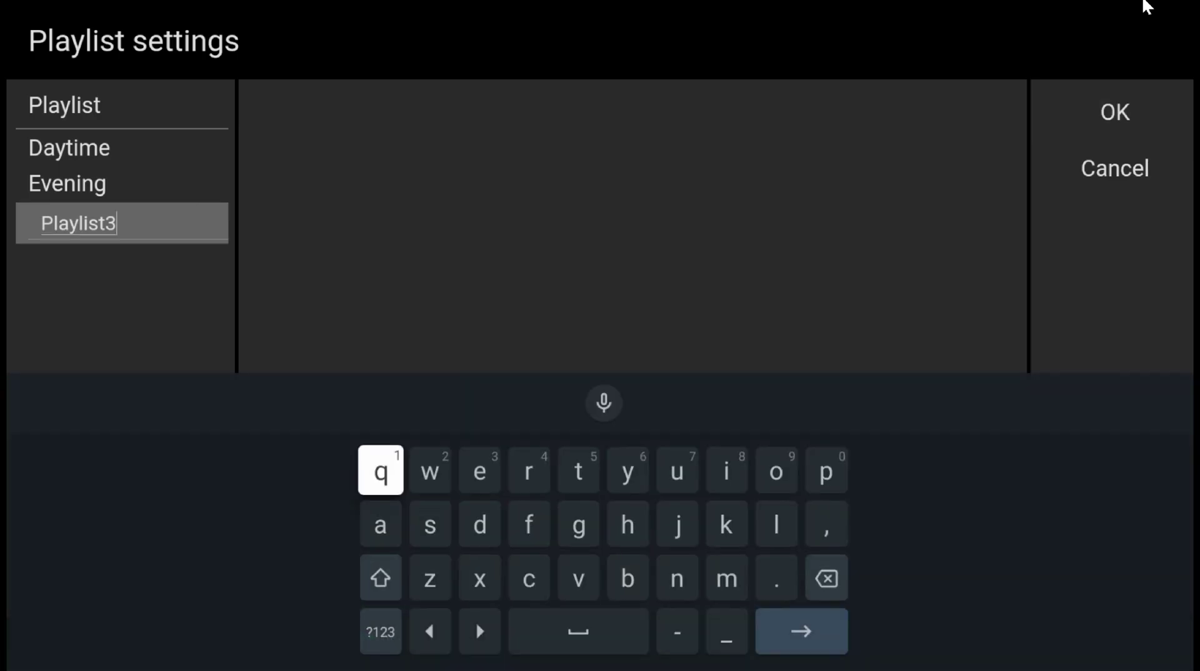
pyautogui.press('Down')
pyautogui.write('Weekend')
pyautogui.press('Return')
pyautogui.press('Return')
pyautogui.press('Down')
pyautogui.press('Down')
pyautogui.press('Down')
pyautogui.press('Down')
pyautogui.press('Down')
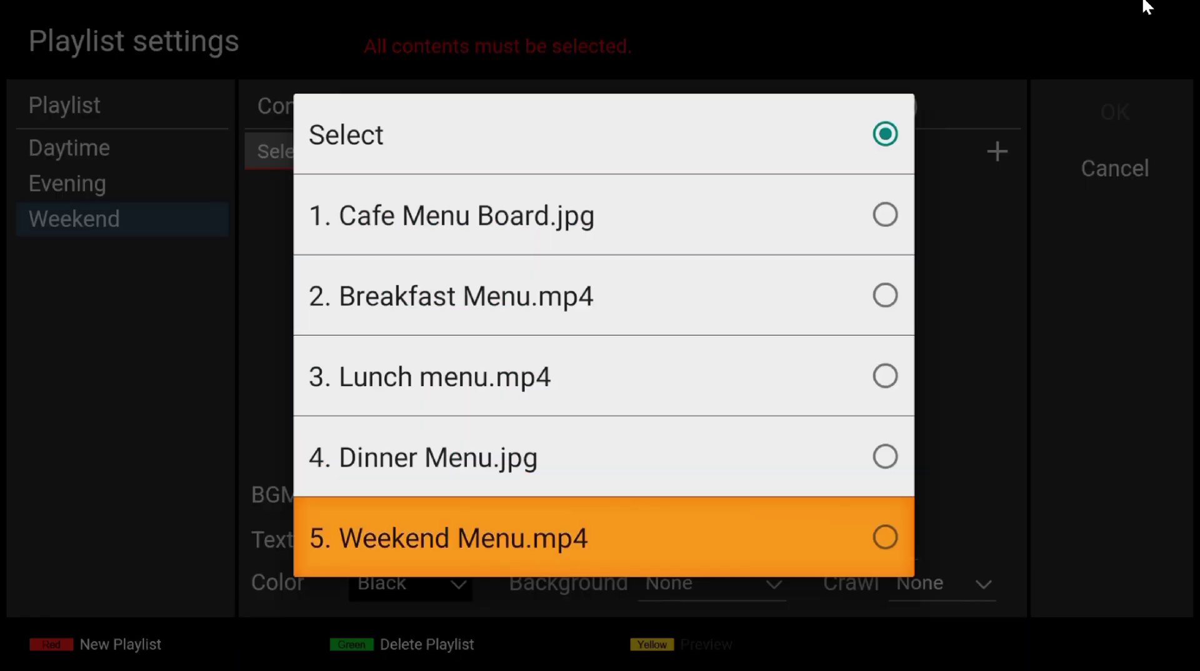
pyautogui.press('Return')
pyautogui.press('Right')
pyautogui.press('Right')
pyautogui.press('Right')
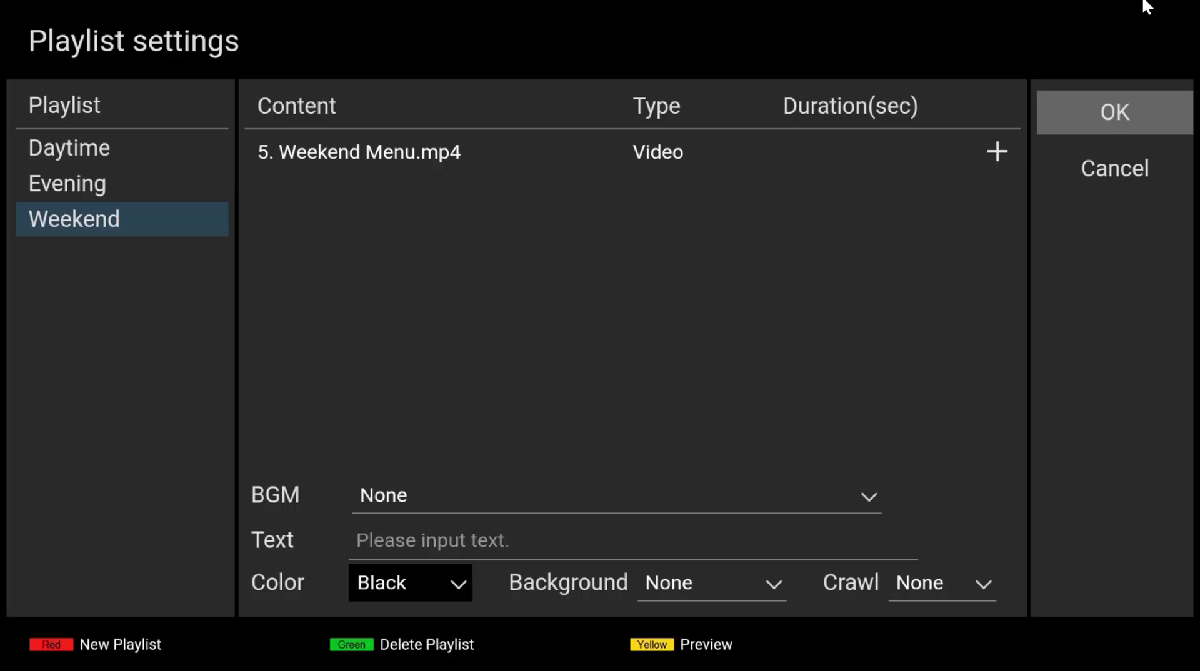
pyautogui.press('Return')
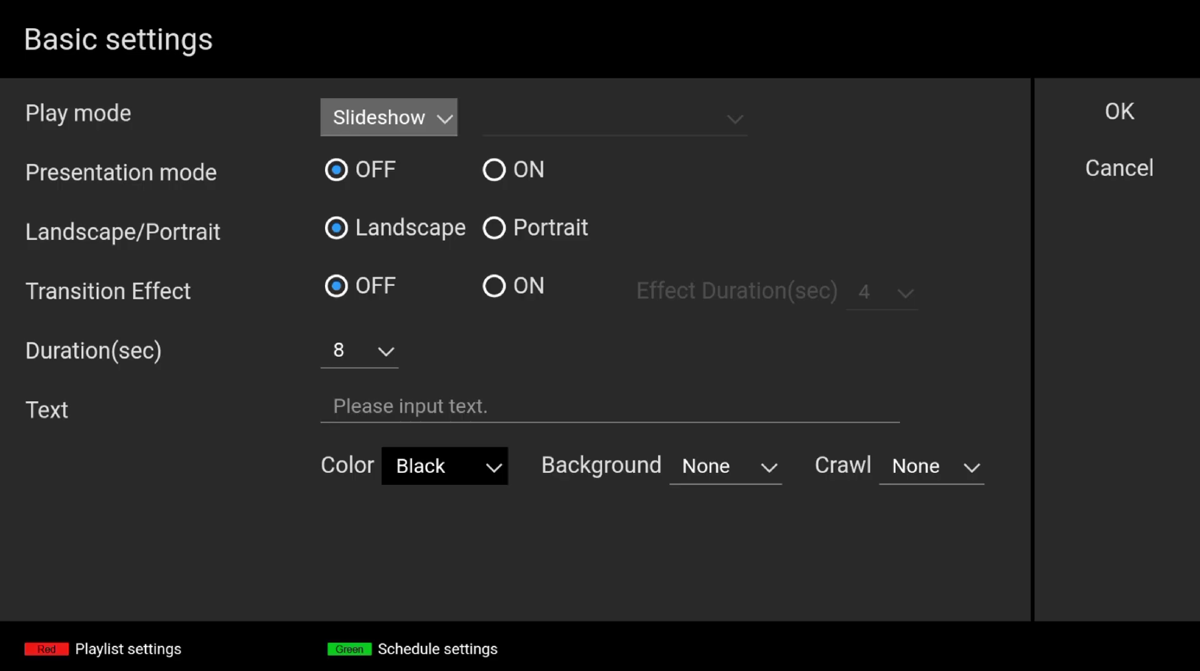
# Open the Schedule settings page with the green (F2) remote key
pyautogui.press('F2')
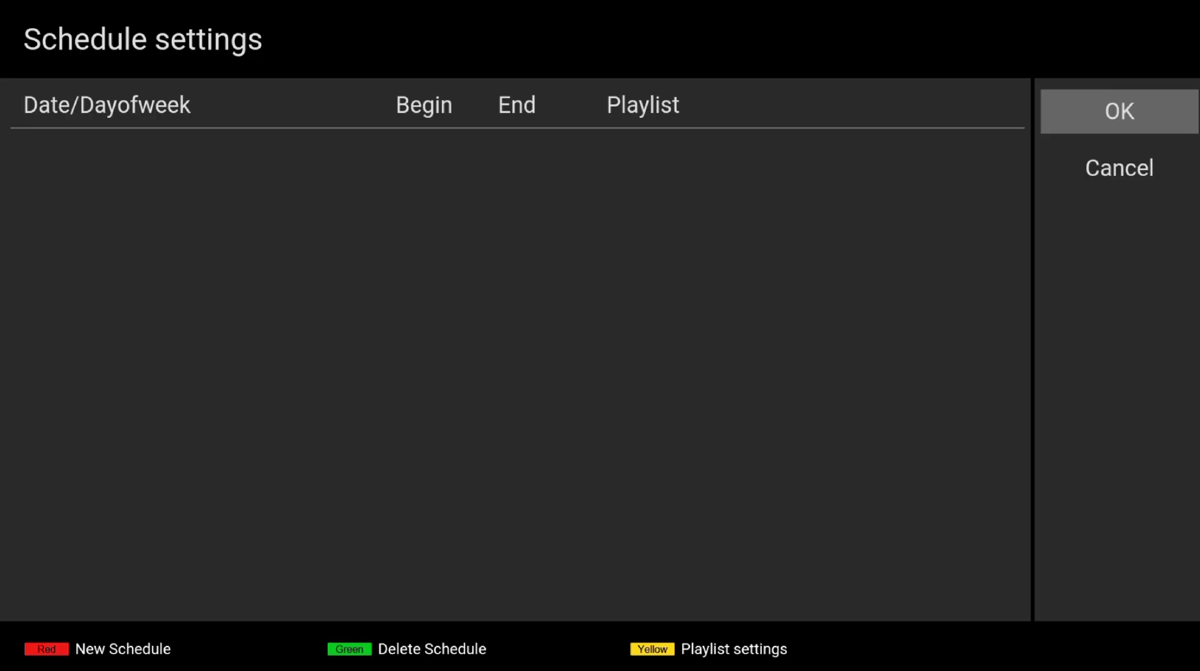
# Start a new day-of-week schedule with Monday through Friday ticked
pyautogui.press('F1')
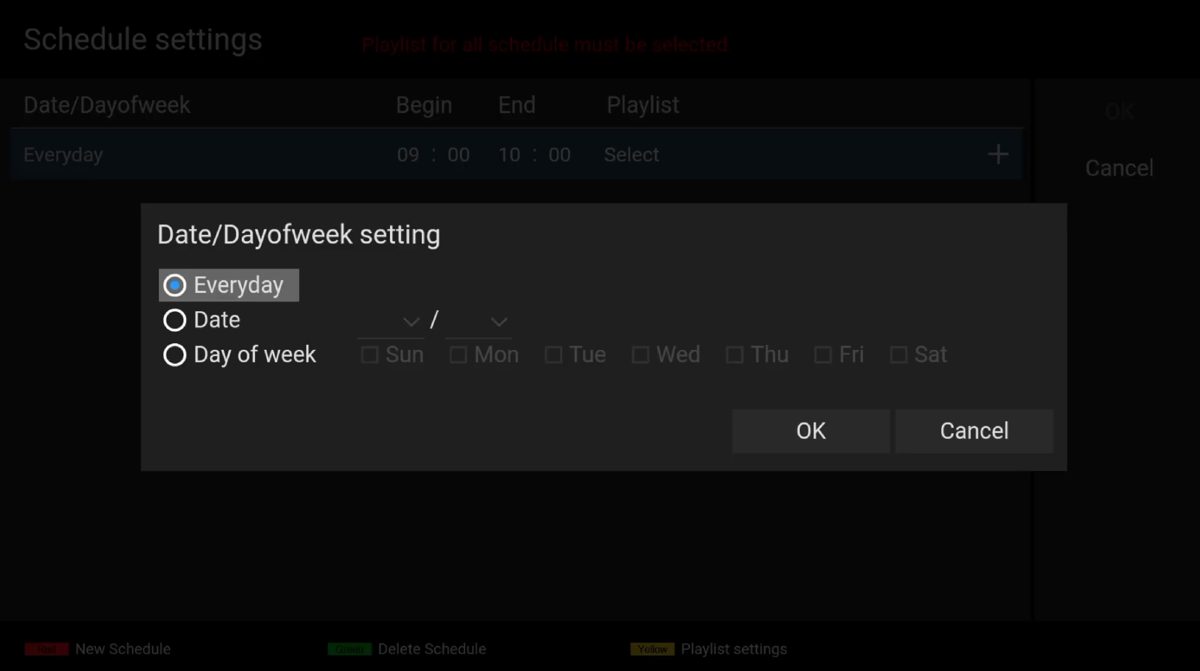
pyautogui.press('Down')
pyautogui.press('Down')
pyautogui.press('Return')
pyautogui.press('Right')
pyautogui.press('Right')
pyautogui.press('Return')
pyautogui.press('Right')
pyautogui.press('Return')
pyautogui.press('Right')
pyautogui.press('Return')
pyautogui.press('Right')
pyautogui.press('Return')
pyautogui.press('Right')
pyautogui.press('Return')
# Set the first weekday slot to 08:00–15:00 playing the Daytime playlist
pyautogui.press('Down')
pyautogui.press('Return')
pyautogui.press('Left')
pyautogui.press('Right')
pyautogui.press('Right')
pyautogui.press('Right')
pyautogui.press('Left')
pyautogui.press('Left')
pyautogui.press('Return')
pyautogui.press('Up')
pyautogui.press('Up')
pyautogui.press('Return')
pyautogui.press('Right')
pyautogui.press('Return')
pyautogui.press('Down')
pyautogui.press('Down')
pyautogui.press('Down')
pyautogui.press('Down')
pyautogui.press('Down')
pyautogui.press('Down')
pyautogui.press('Down')
pyautogui.press('Return')
pyautogui.press('Right')
pyautogui.press('Left')
pyautogui.press('Return')
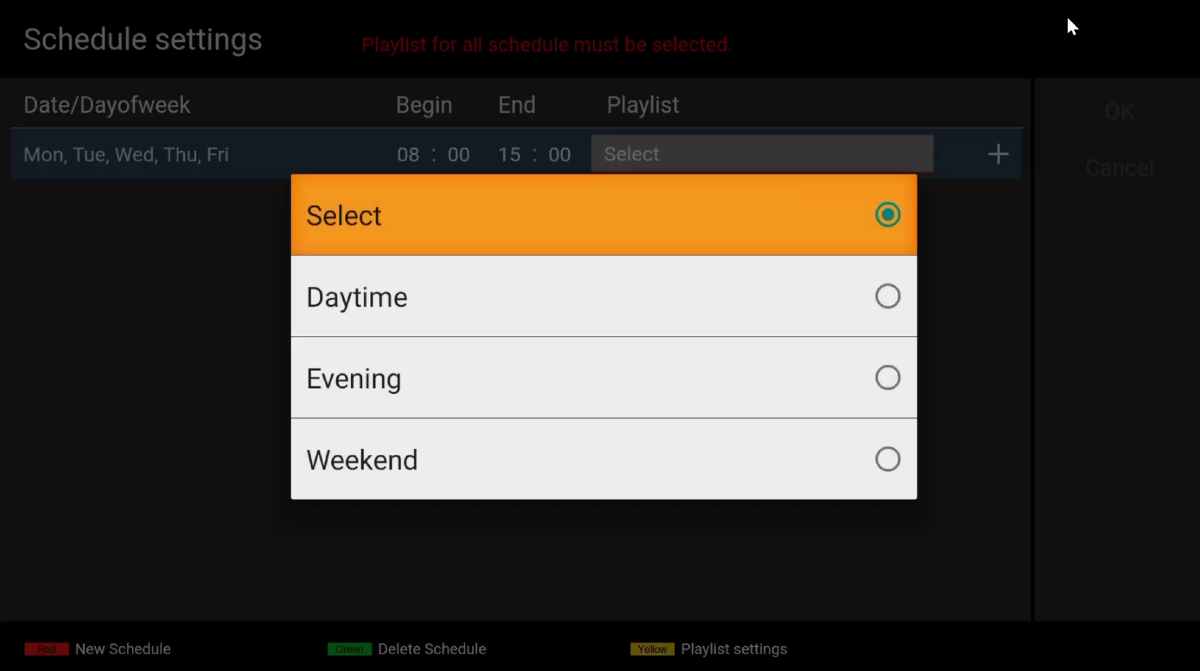
pyautogui.press('Down')
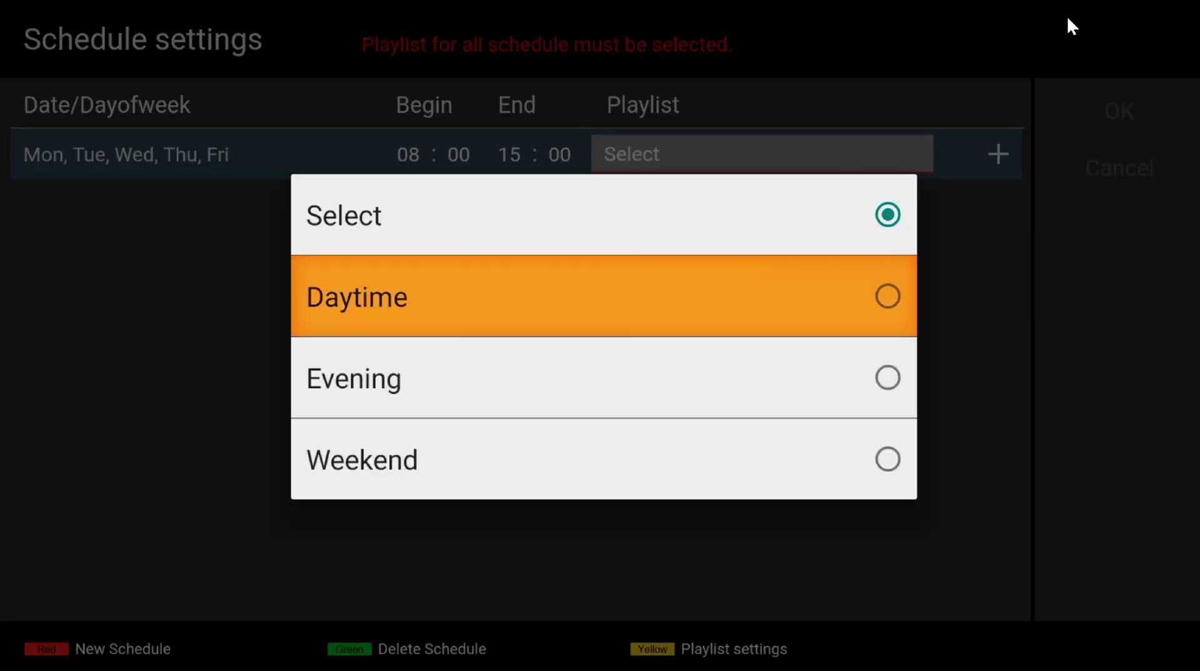
pyautogui.press('Return')
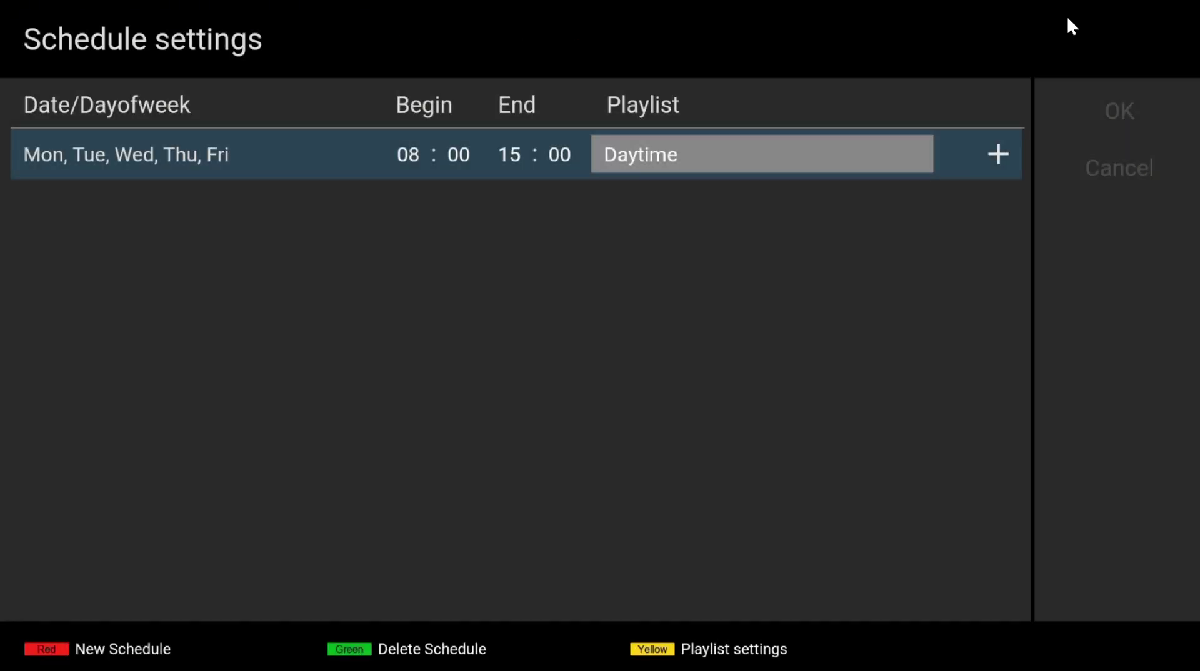
# Add a second weekday slot from 15:00 to 21:00 playing the Evening playlist
pyautogui.press('Right')
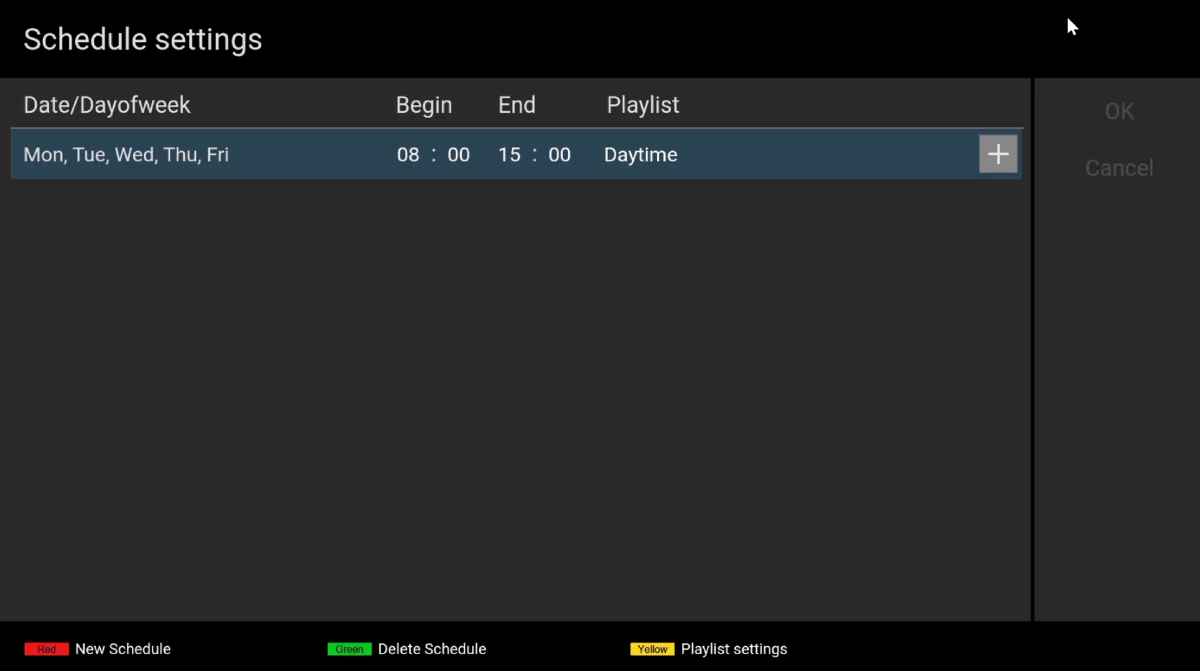
pyautogui.press('Return')
pyautogui.press('Right')
pyautogui.press('Right')
pyautogui.press('Return')
pyautogui.press('Down')
pyautogui.press('Down')
pyautogui.press('Down')
pyautogui.press('Down')
pyautogui.press('Down')
pyautogui.press('Return')
pyautogui.press('Right')
pyautogui.press('Right')
pyautogui.press('Return')
pyautogui.press('Down')
pyautogui.press('Down')
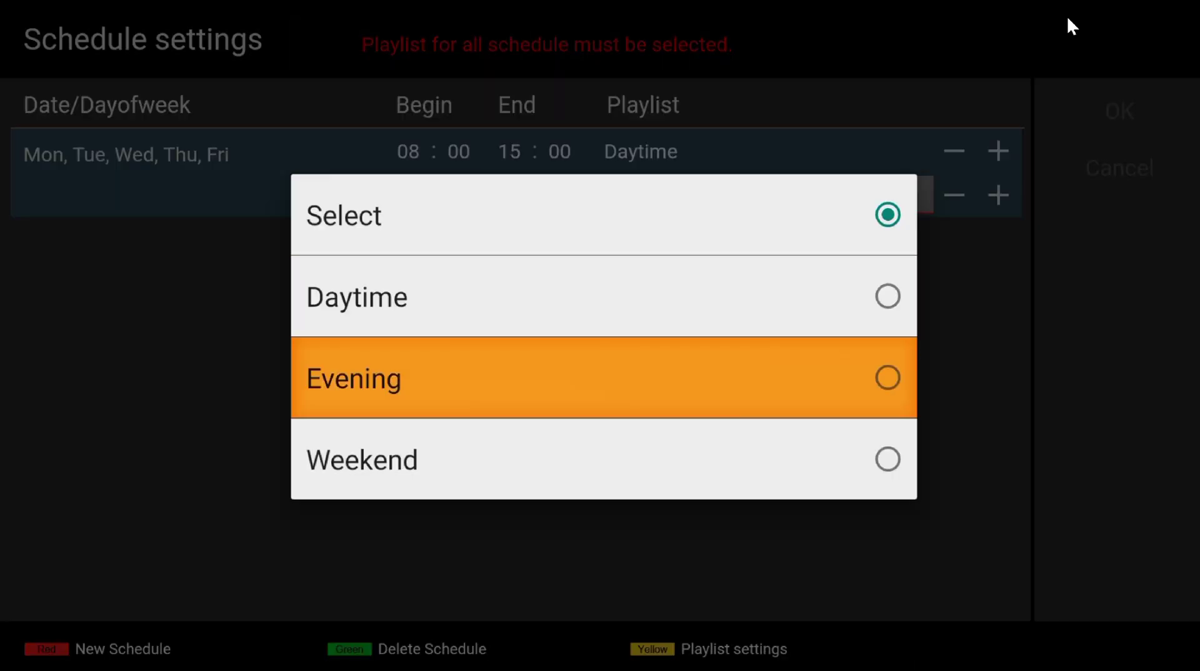
pyautogui.press('Return')
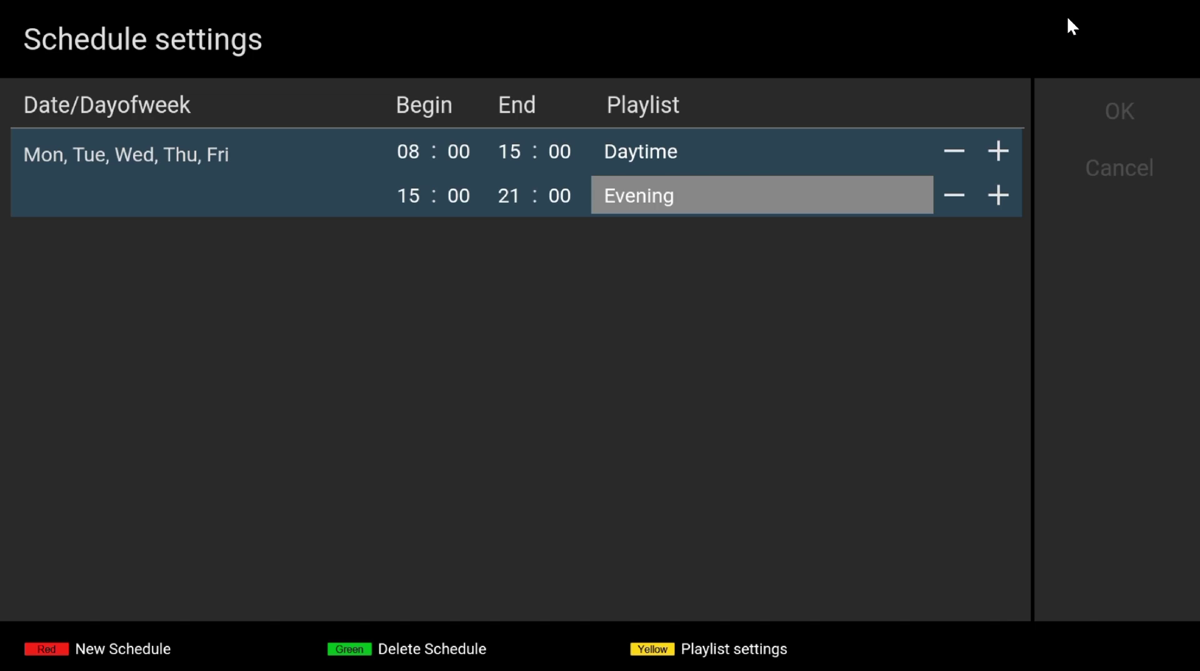
pyautogui.press('Right')
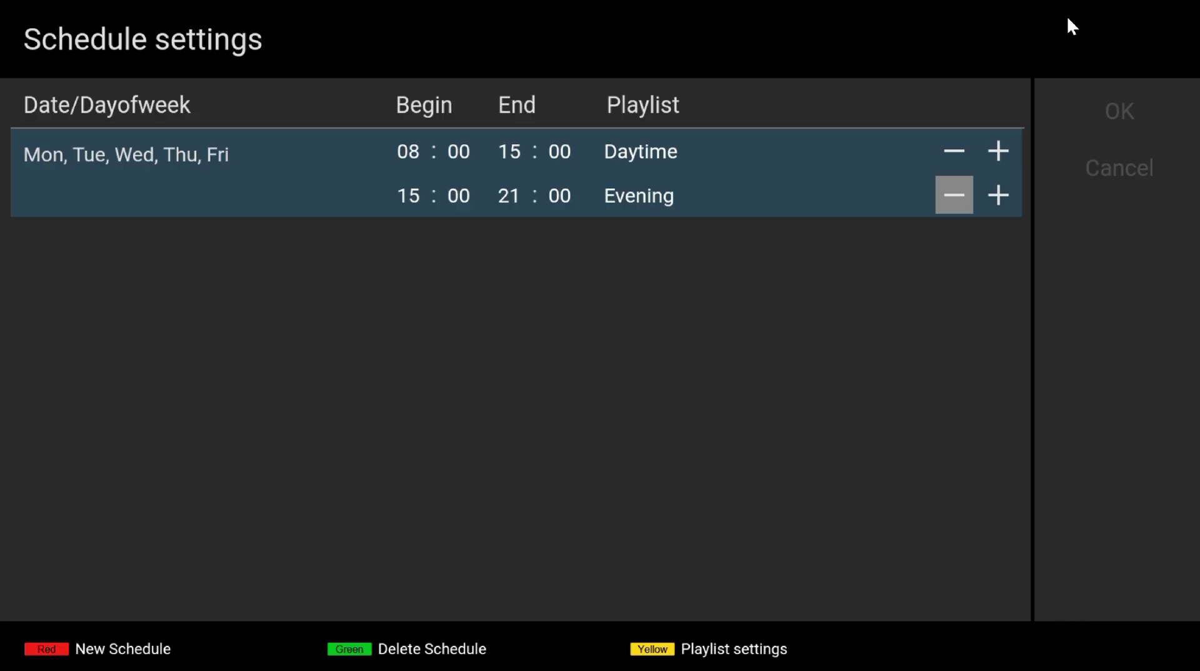
pyautogui.press('Right')
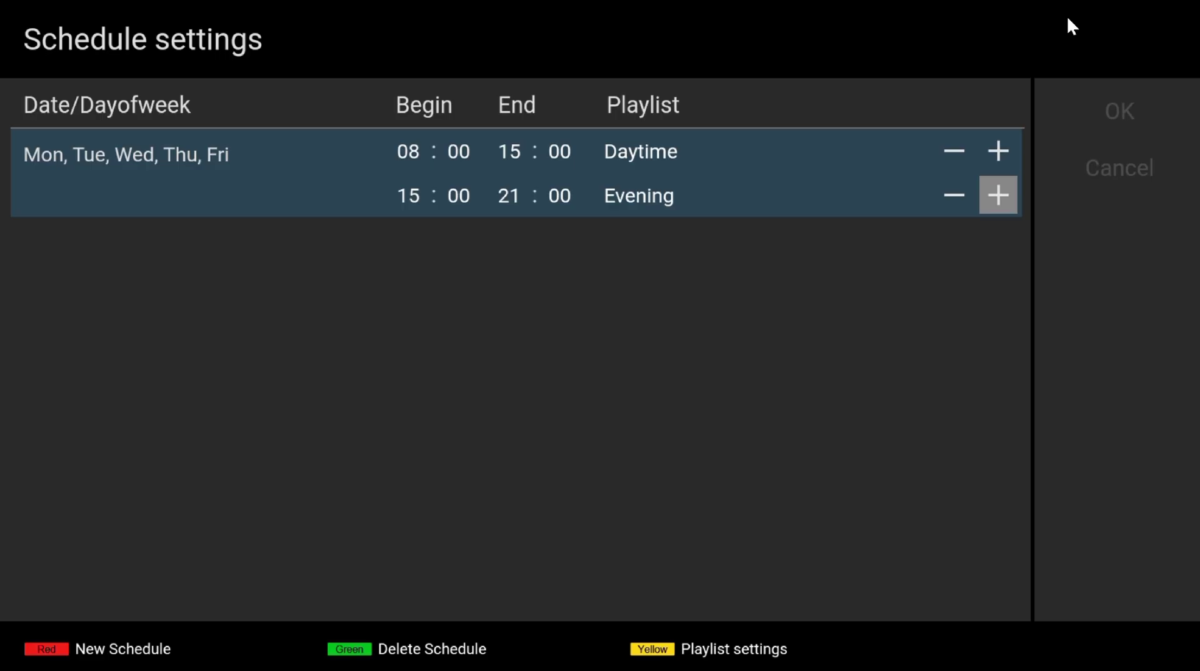
# Start a new day-of-week schedule with Sunday and Saturday ticked
pyautogui.press('Return')
pyautogui.press('Down')
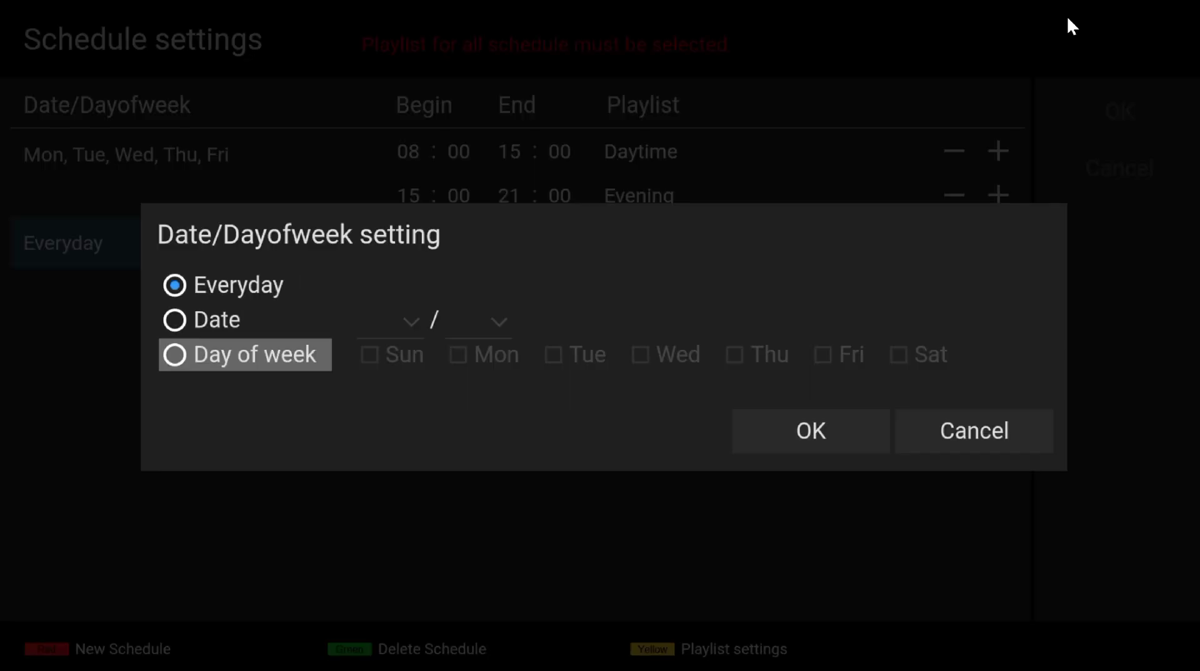
pyautogui.press('Return')
pyautogui.press('Right')
pyautogui.press('Return')
pyautogui.press('Right')
pyautogui.press('Right')
pyautogui.press('Right')
pyautogui.press('Right')
pyautogui.press('Right')
pyautogui.press('Right')
pyautogui.press('Return')
pyautogui.press('Down')
pyautogui.press('Return')
pyautogui.press('Return')
pyautogui.press('Right')
# Set the Sun, Sat slot to 08:00–21:00 with the Weekend playlist
pyautogui.press('Return')
pyautogui.press('Return')
pyautogui.press('Right')
pyautogui.press('Return')
pyautogui.press('Down')
pyautogui.press('Down')
pyautogui.press('Down')
pyautogui.press('Down')
pyautogui.press('Down')
pyautogui.press('Down')
pyautogui.press('Down')
pyautogui.press('Down')
pyautogui.press('Down')
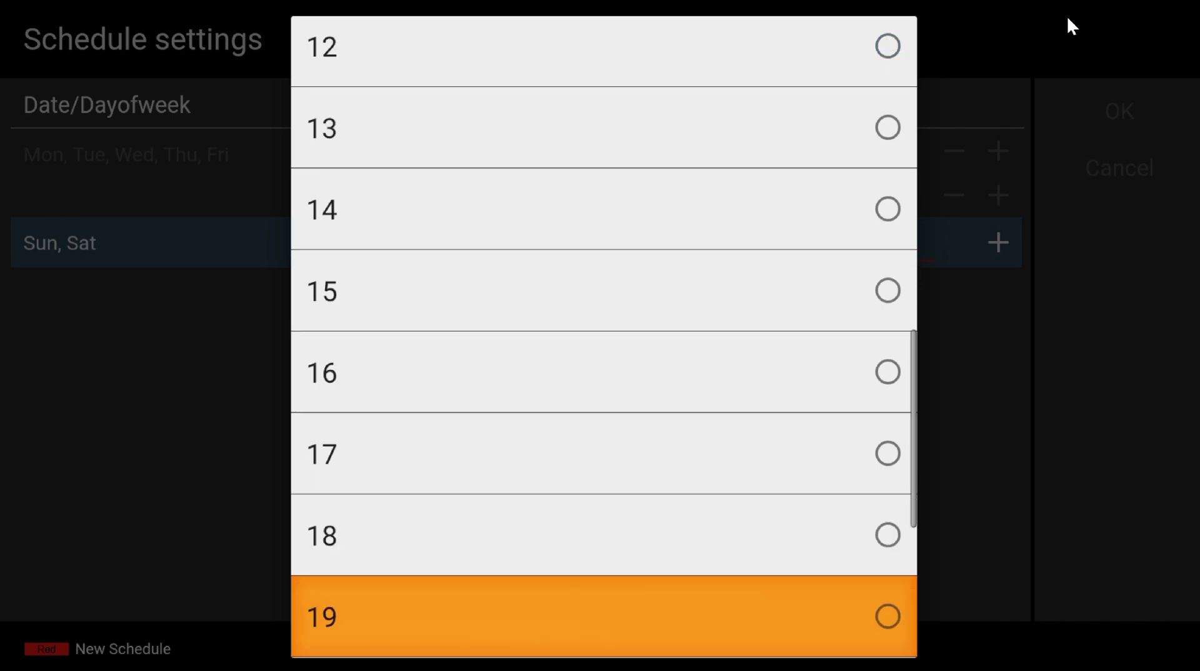
pyautogui.press('Down')
pyautogui.press('Down')
pyautogui.press('Return')
pyautogui.press('Right')
pyautogui.press('Return')
pyautogui.press('Down')
pyautogui.press('Down')
pyautogui.press('Down')
pyautogui.press('Return')
pyautogui.press('Right')
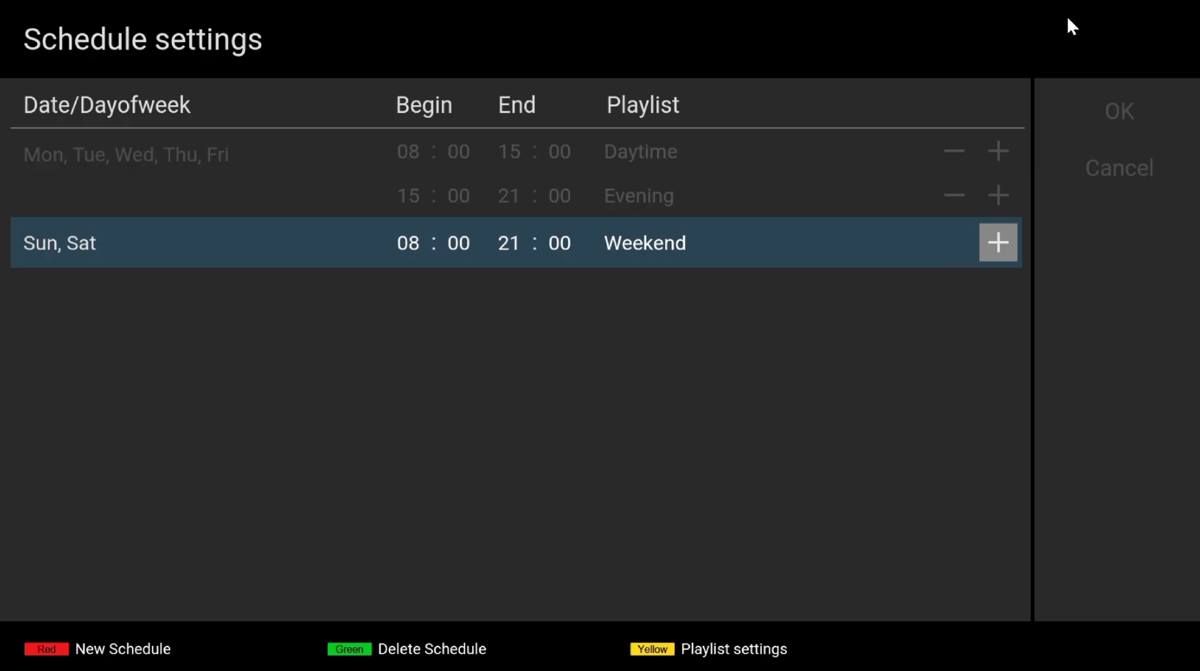
pyautogui.press('Right')
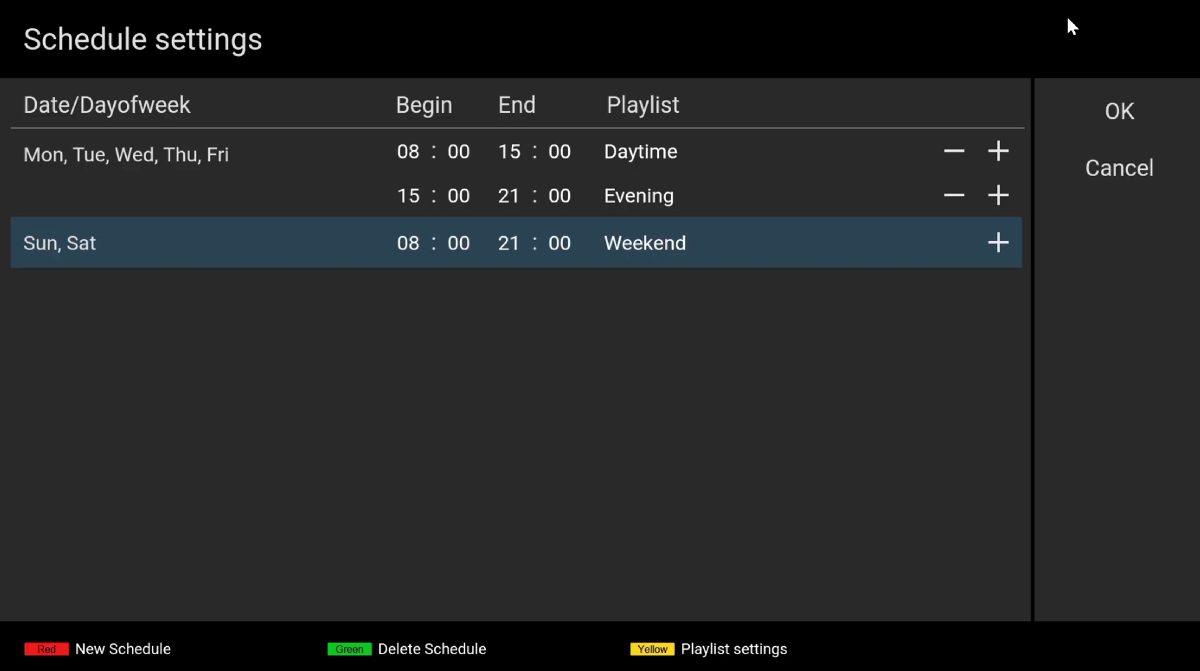
# Save the schedule settings with OK so the coffee menu signage starts playing
pyautogui.press('Right')
pyautogui.press('Return')
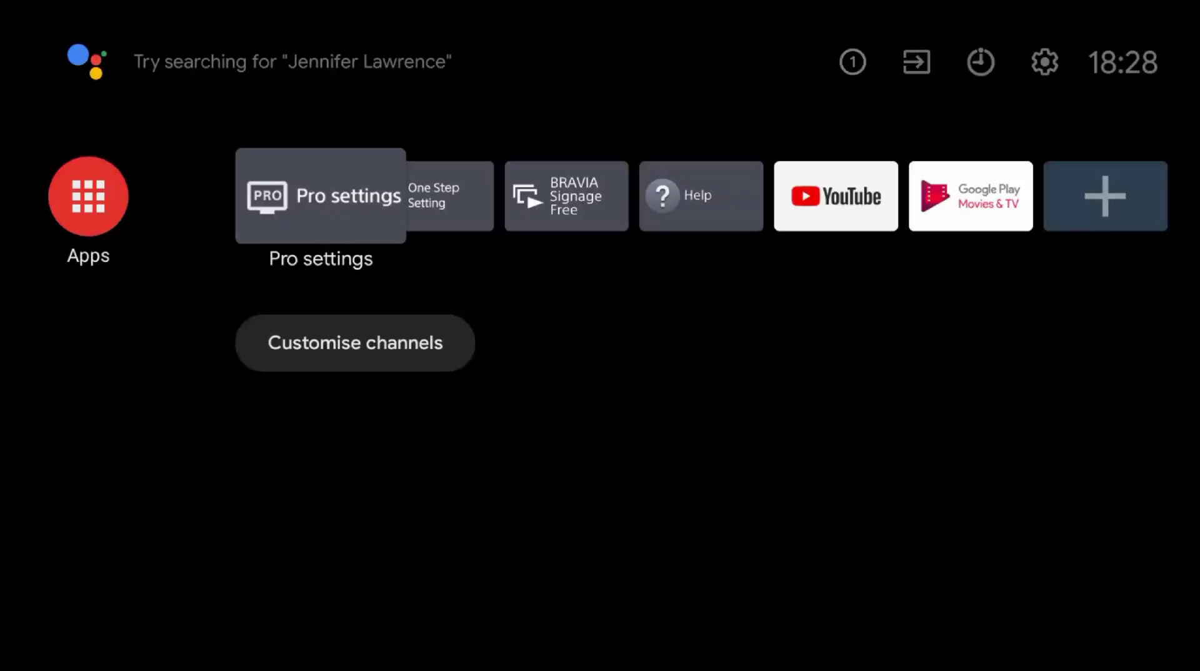
# Move along the home row to the One Step Setting app
pyautogui.press('Right')
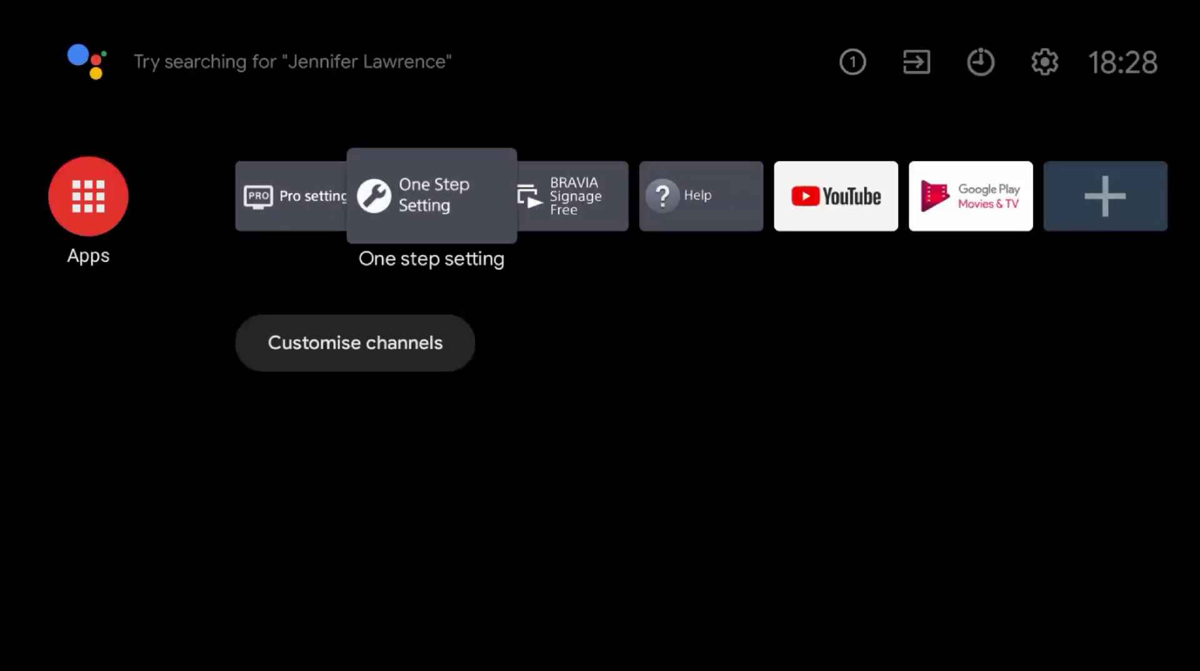